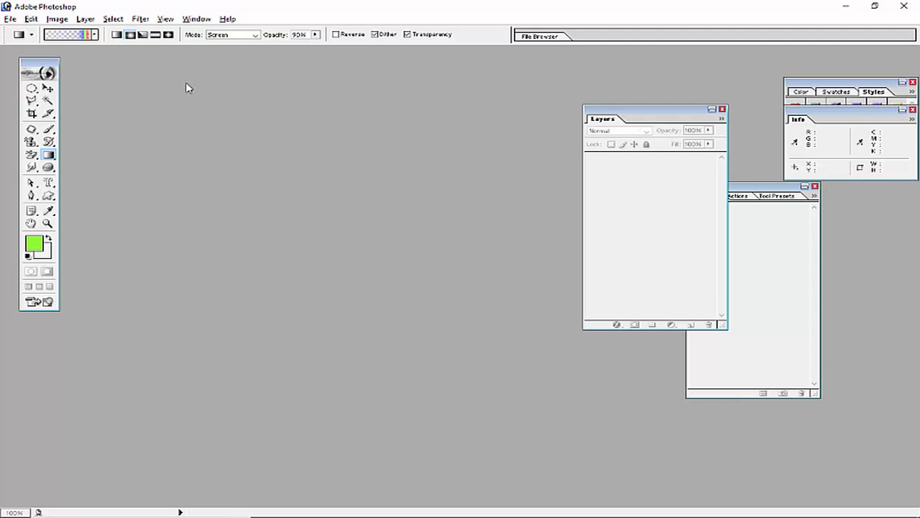
# Step: Create a new white 800 x 600 pixel document
pyautogui.click(8, 19)
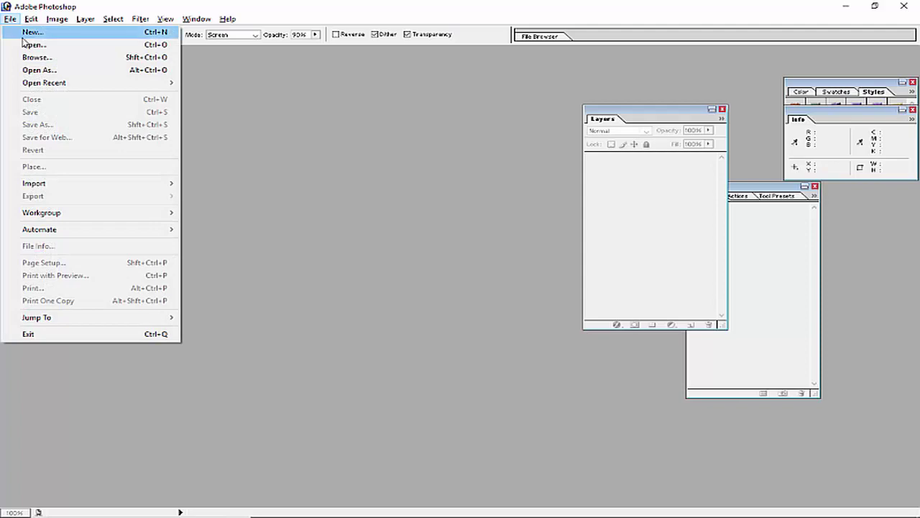
pyautogui.click(27, 32)
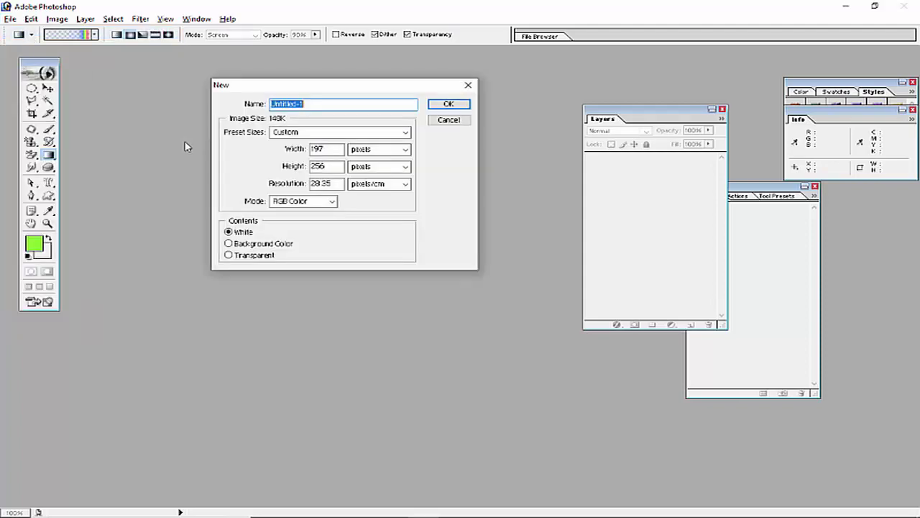
pyautogui.doubleClick(319, 149)
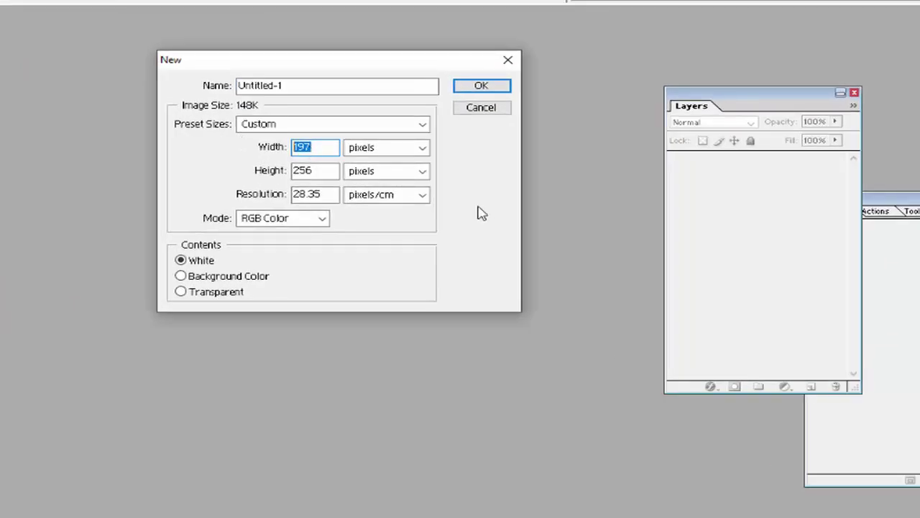
pyautogui.write('800')
pyautogui.doubleClick(335, 172)
pyautogui.write('600')
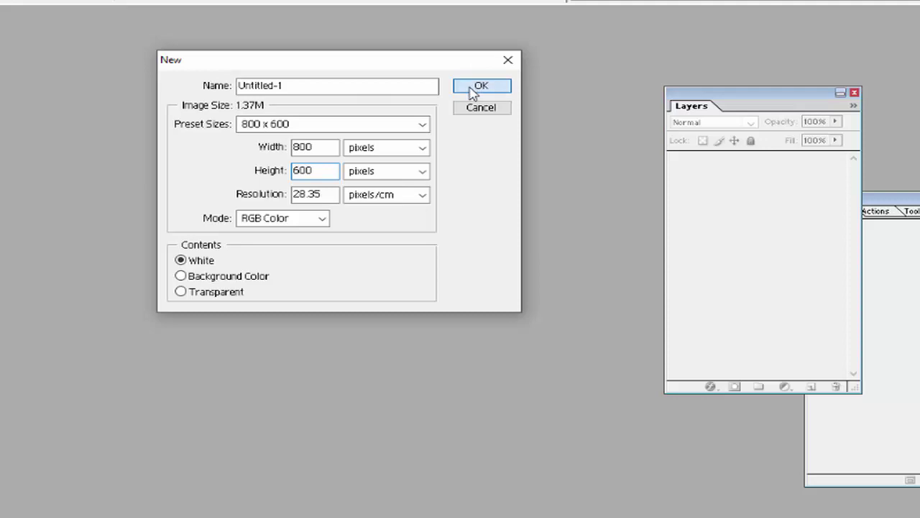
pyautogui.click(480, 86)
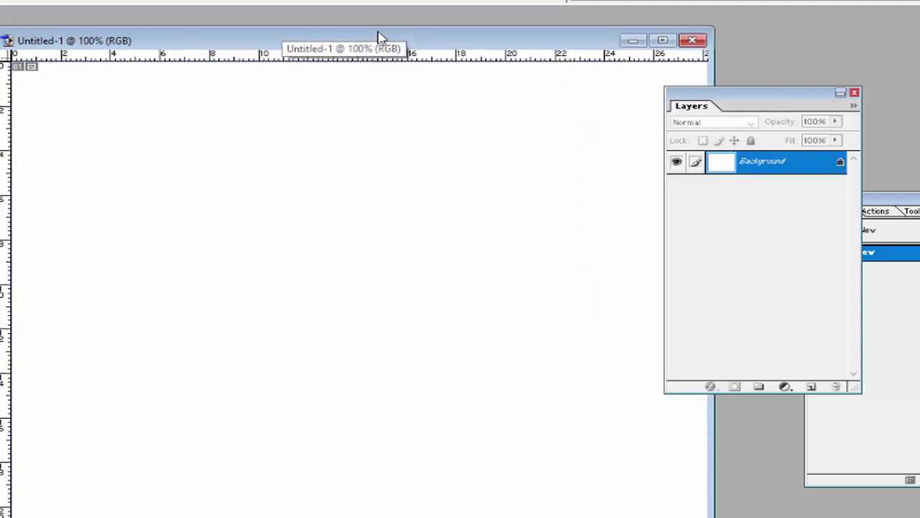
# Step: Select the Gradient Tool with the Orange, Yellow, Orange gradient preset
pyautogui.click(1, 155)
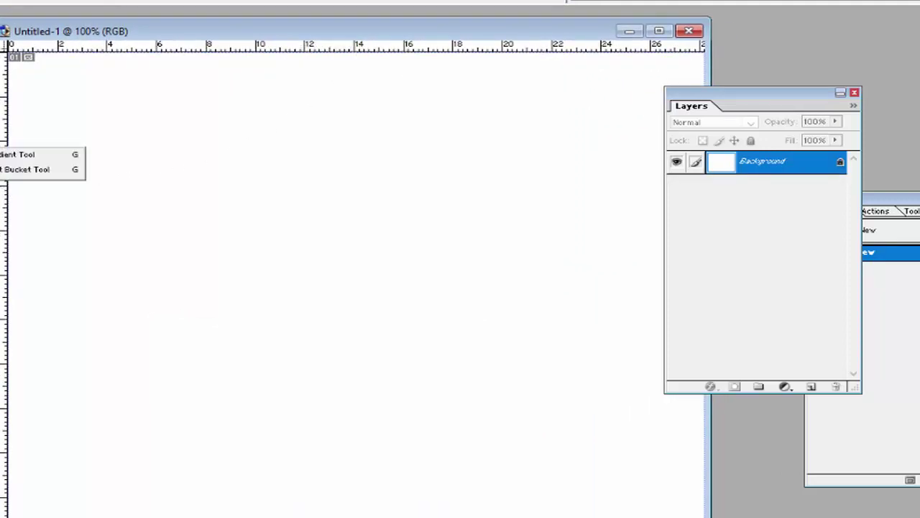
pyautogui.click(18, 154)
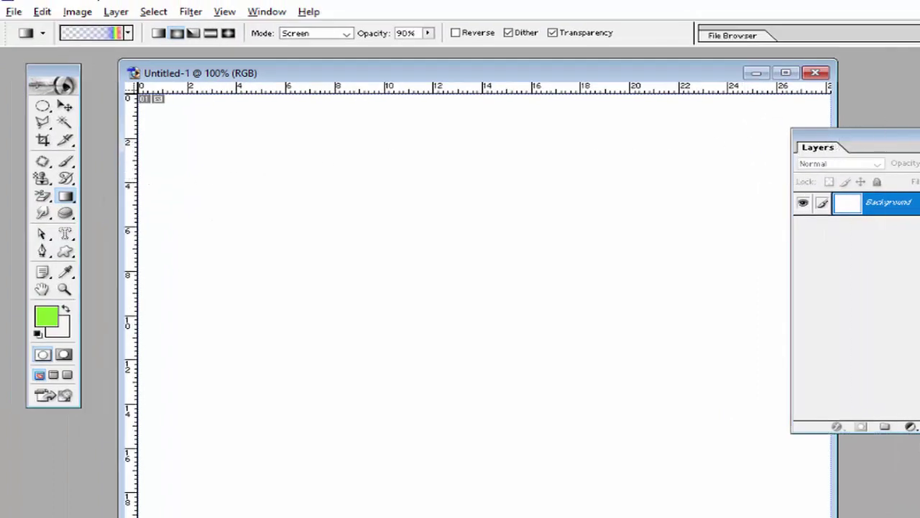
pyautogui.moveTo(816, 144); pyautogui.dragTo(912, 135)
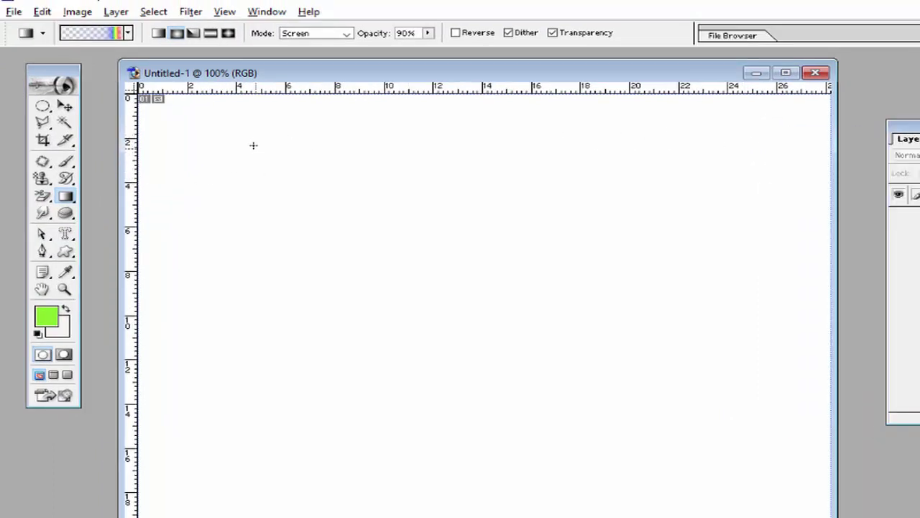
pyautogui.click(128, 33)
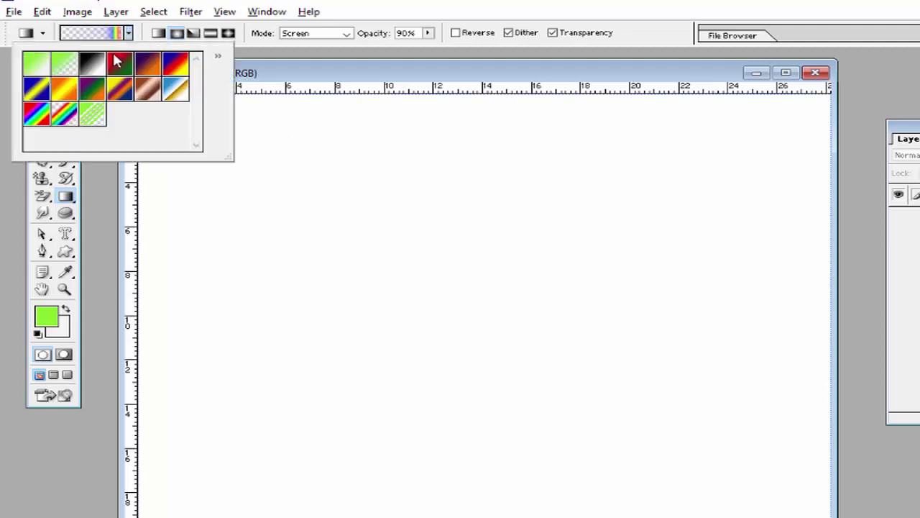
pyautogui.doubleClick(68, 99)
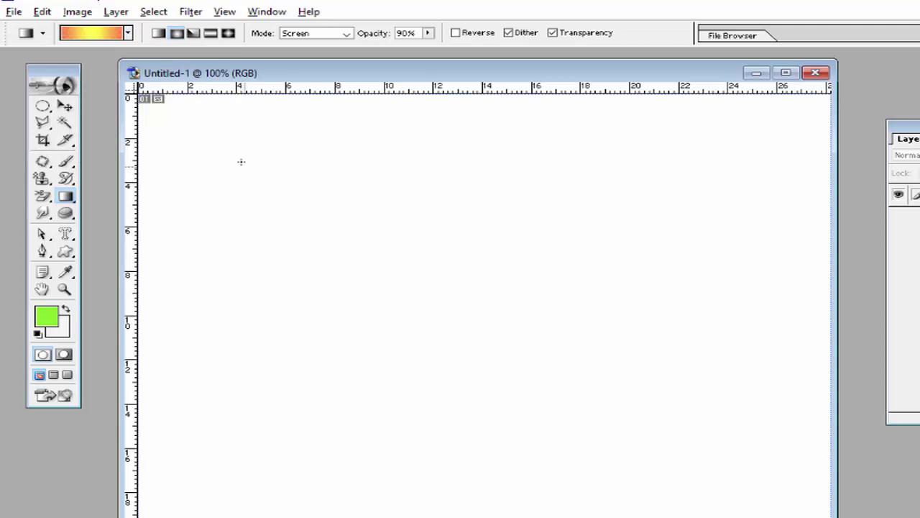
# Step: Set gradient mode to Normal and drag an orange-yellow gradient across the canvas
pyautogui.moveTo(214, 133); pyautogui.dragTo(760, 517)
pyautogui.click(341, 36)
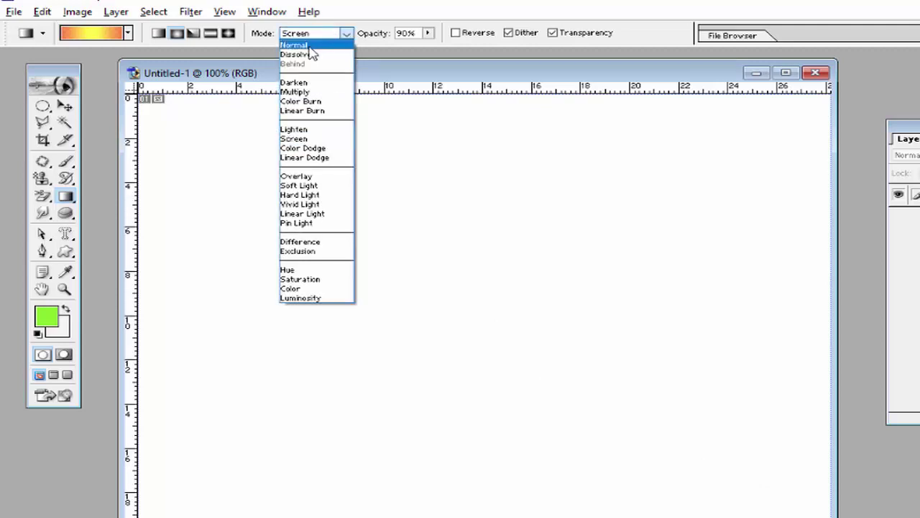
pyautogui.click(309, 46)
pyautogui.moveTo(249, 152); pyautogui.dragTo(728, 496)
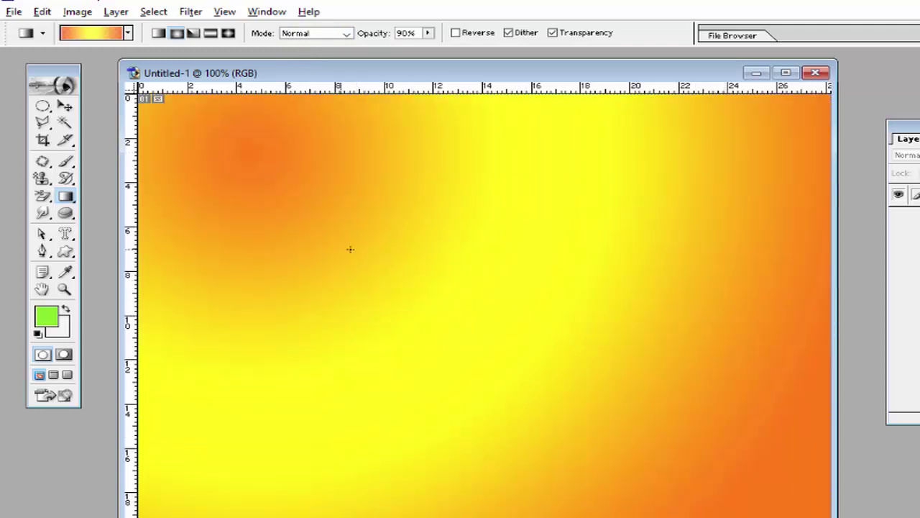
# Step: Load the Circular Rainbow tool preset with the rainbow gradient in Screen mode
pyautogui.click(43, 34)
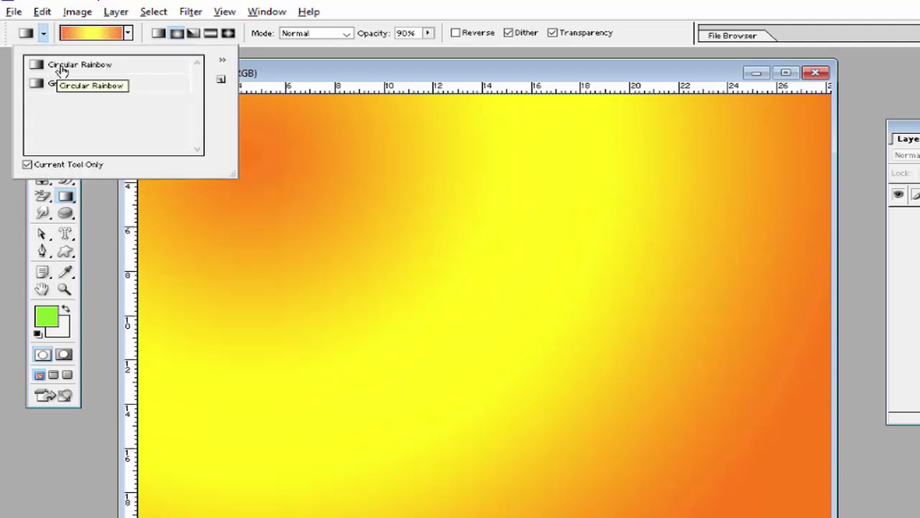
pyautogui.click(62, 69)
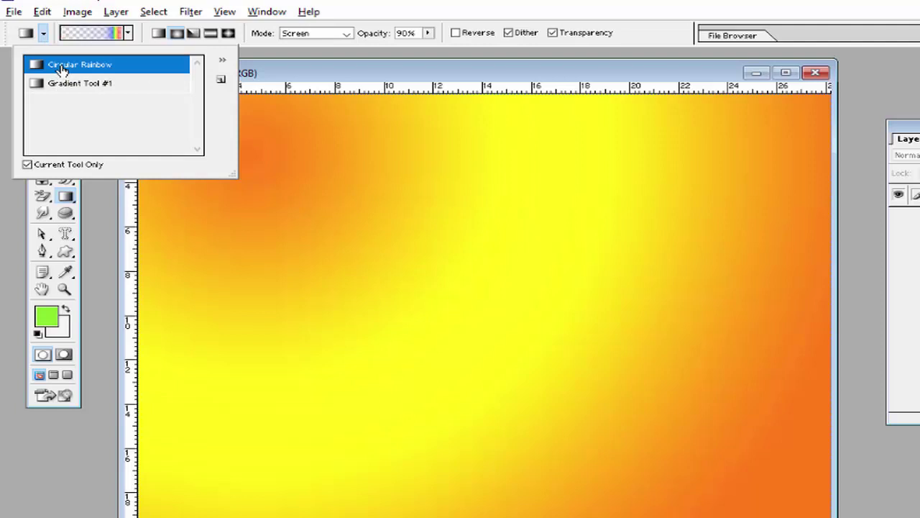
pyautogui.click(128, 33)
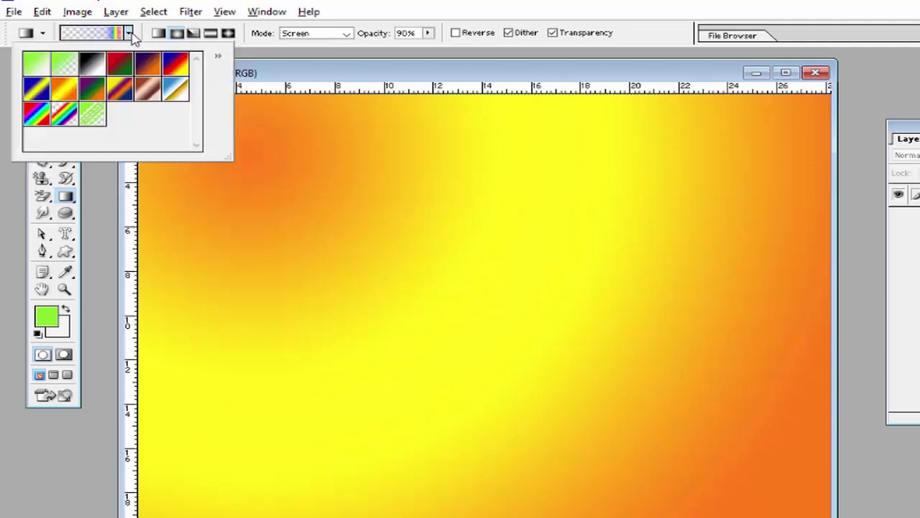
pyautogui.doubleClick(65, 121)
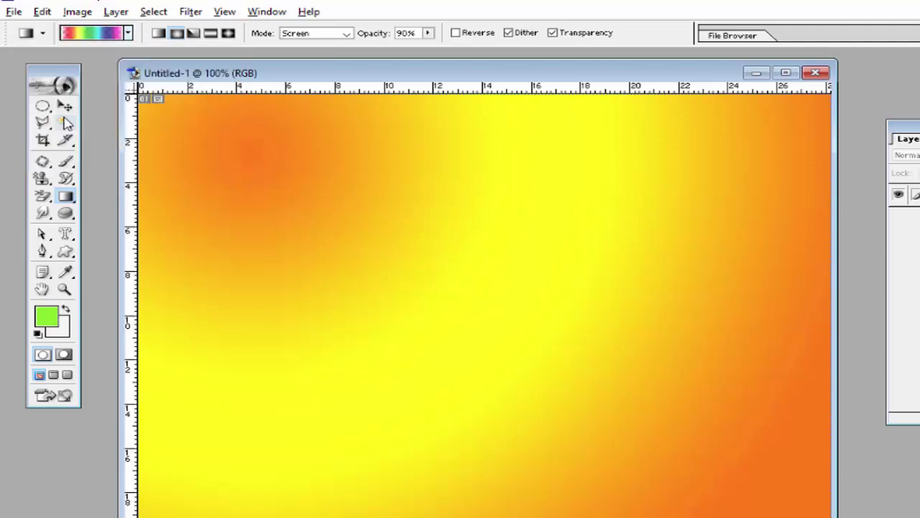
pyautogui.click(319, 36)
pyautogui.click(298, 139)
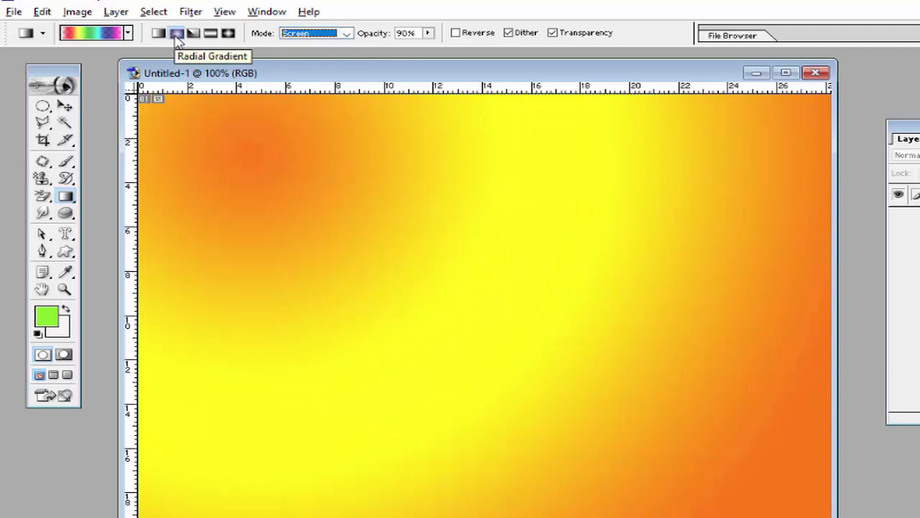
pyautogui.click(178, 41)
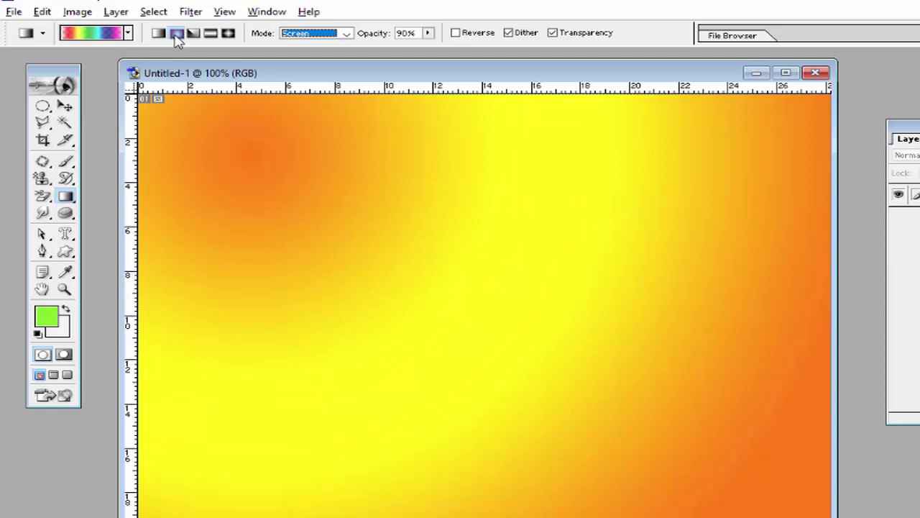
# Step: Reapply the Circular Rainbow preset and pick the Spectrum rainbow gradient
pyautogui.click(42, 34)
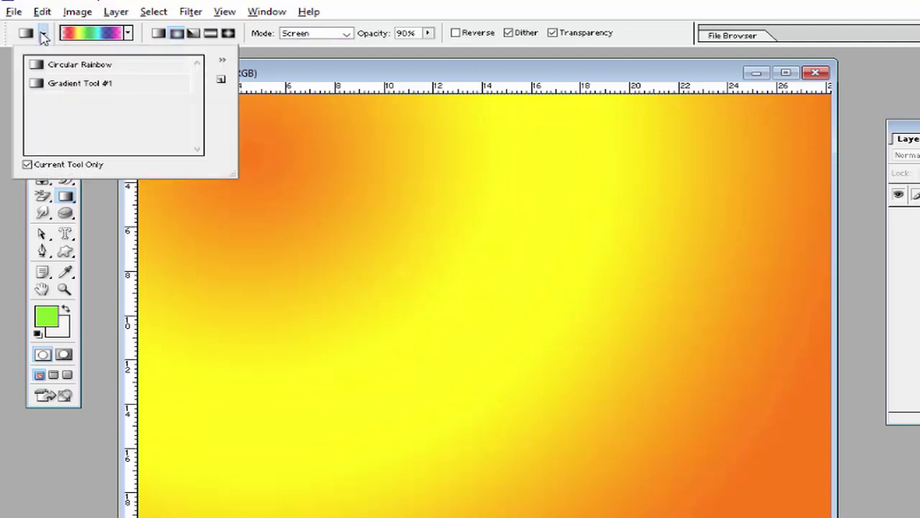
pyautogui.doubleClick(59, 68)
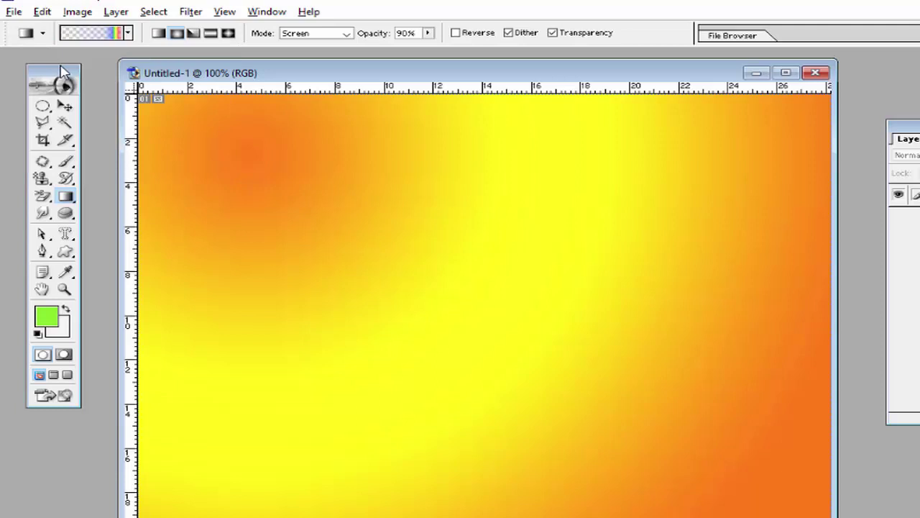
pyautogui.click(128, 33)
pyautogui.doubleClick(64, 113)
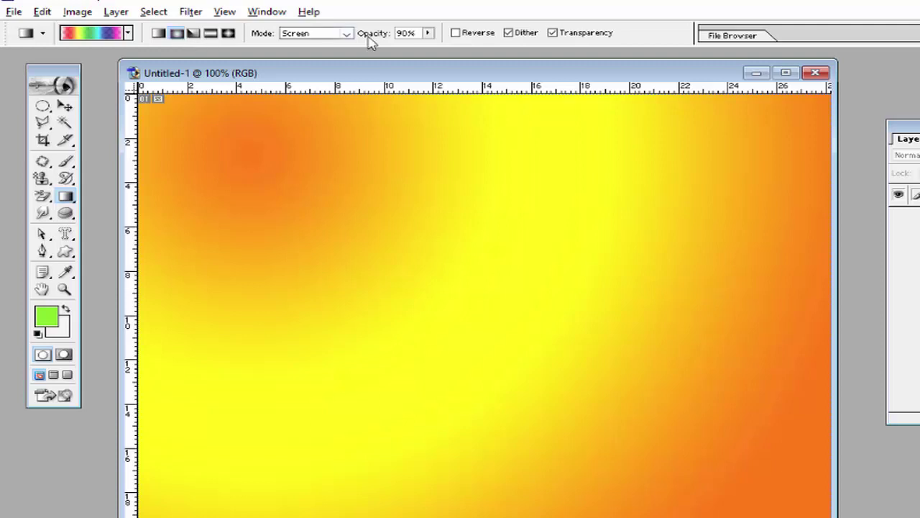
# Step: Drag six rainbow radial gradients: top-left, top-right, bottom-right, left, top-centre, bottom-left
pyautogui.click(345, 34)
pyautogui.click(345, 35)
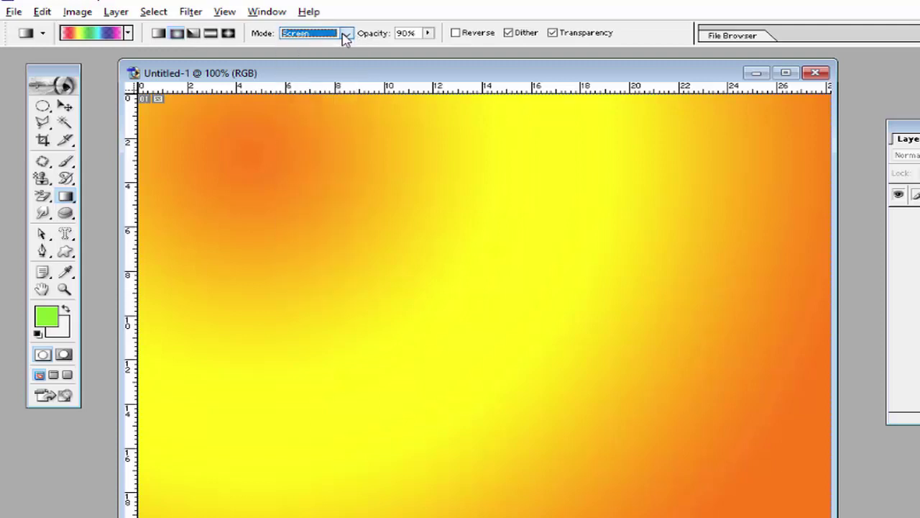
pyautogui.moveTo(247, 162); pyautogui.dragTo(291, 214)
pyautogui.moveTo(804, 112); pyautogui.dragTo(722, 156)
pyautogui.moveTo(660, 424); pyautogui.dragTo(812, 517)
pyautogui.moveTo(294, 360); pyautogui.dragTo(205, 430)
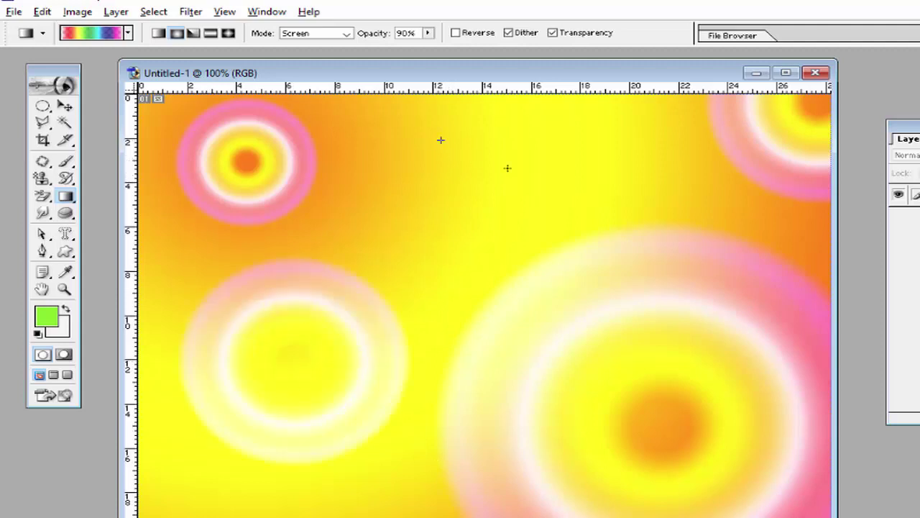
pyautogui.moveTo(508, 168); pyautogui.dragTo(546, 176)
pyautogui.moveTo(201, 485); pyautogui.dragTo(144, 517)
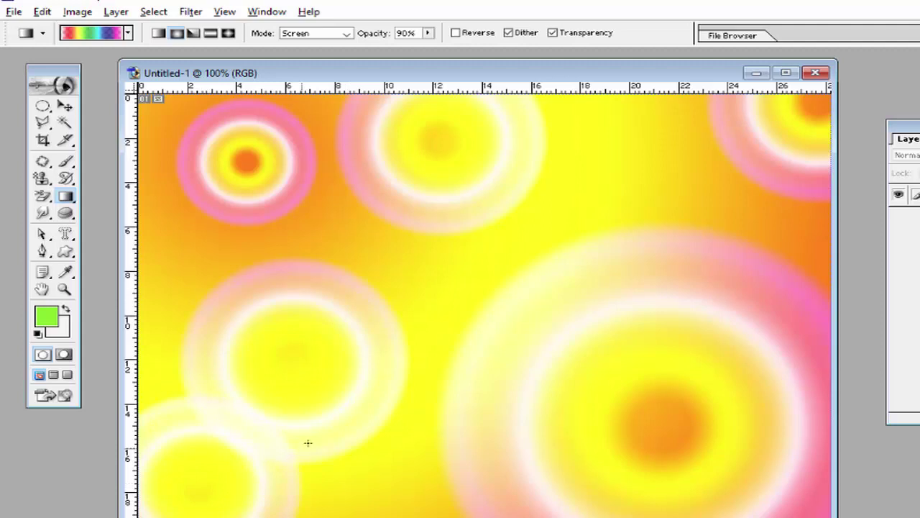
pyautogui.click(184, 12)
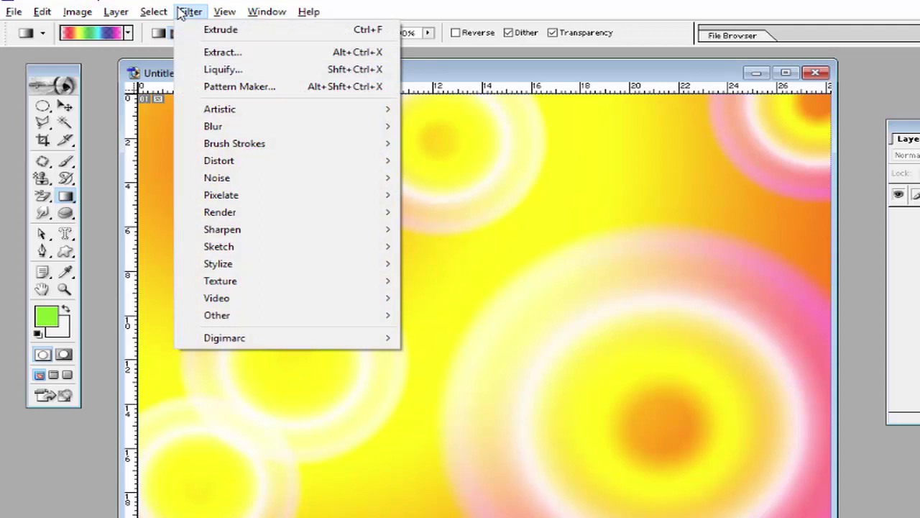
# Step: Open the Paint Daubs filter and zoom its preview out
pyautogui.click(181, 13)
pyautogui.click(185, 15)
pyautogui.moveTo(233, 111)
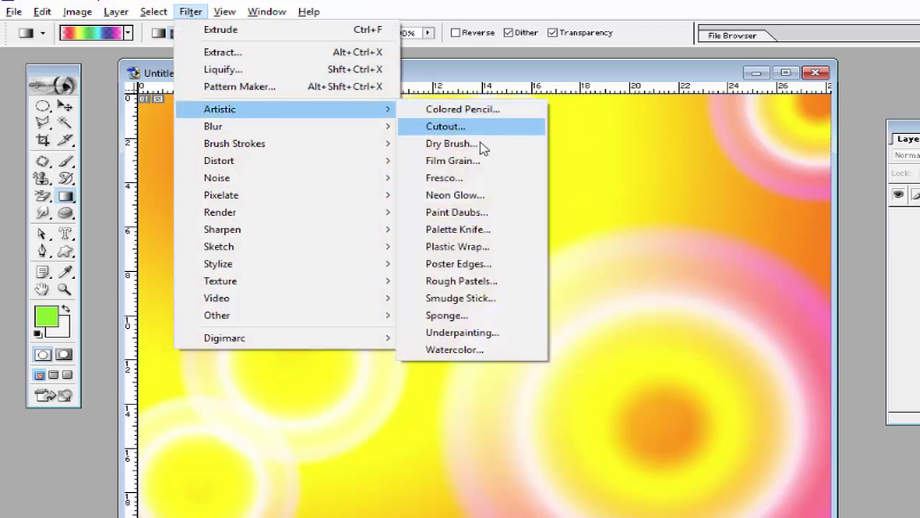
pyautogui.click(454, 212)
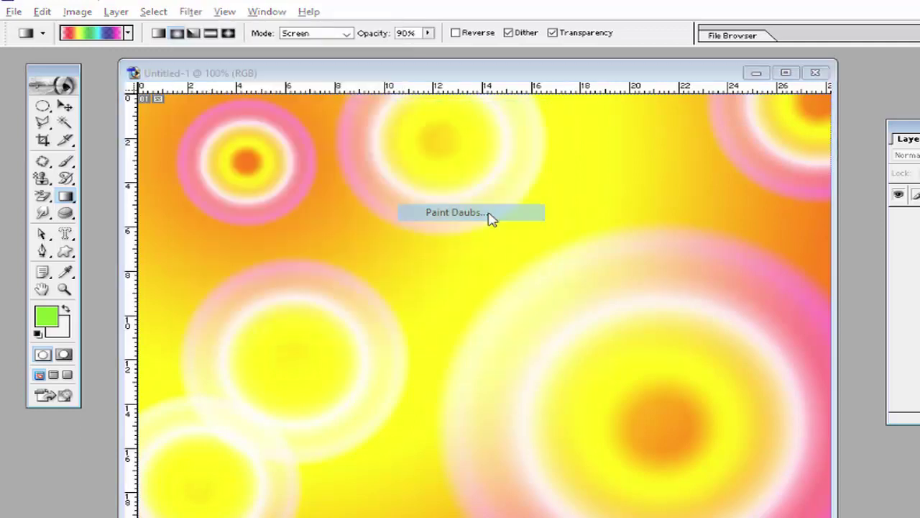
pyautogui.moveTo(600, 137); pyautogui.dragTo(537, 107)
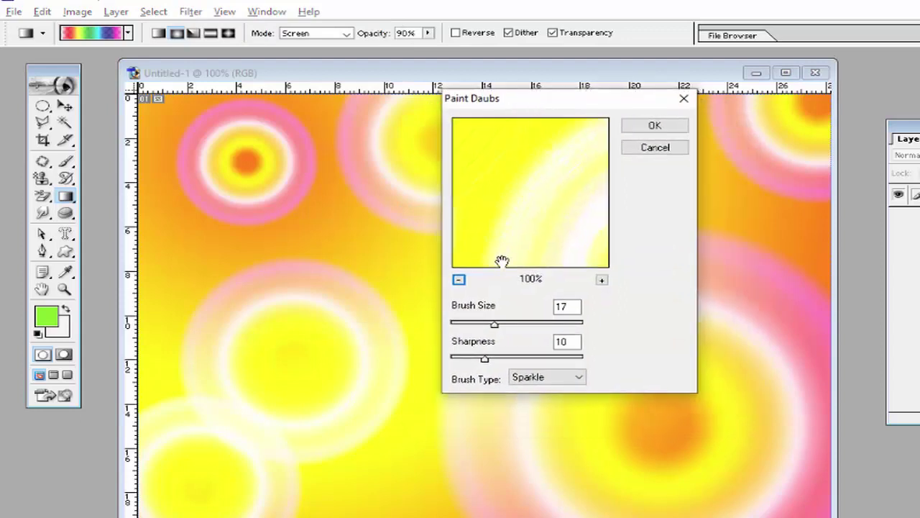
pyautogui.click(459, 280)
pyautogui.click(458, 281)
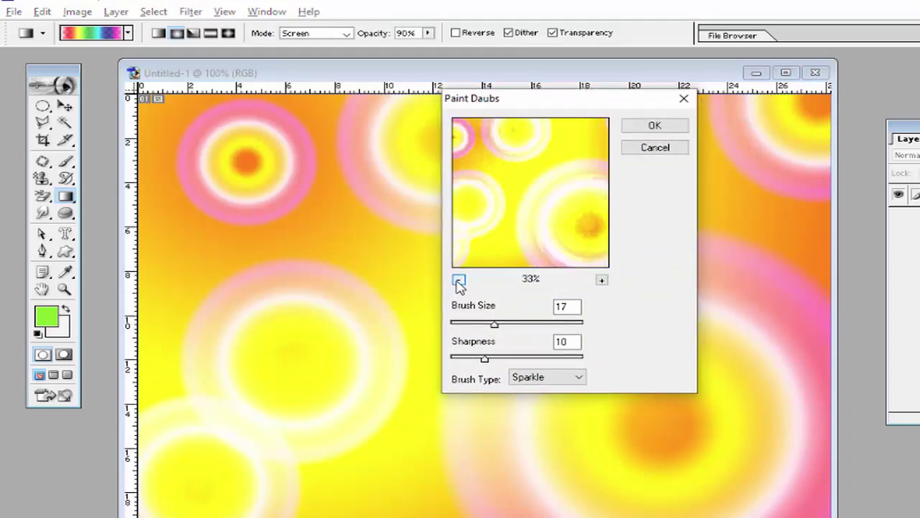
pyautogui.click(458, 281)
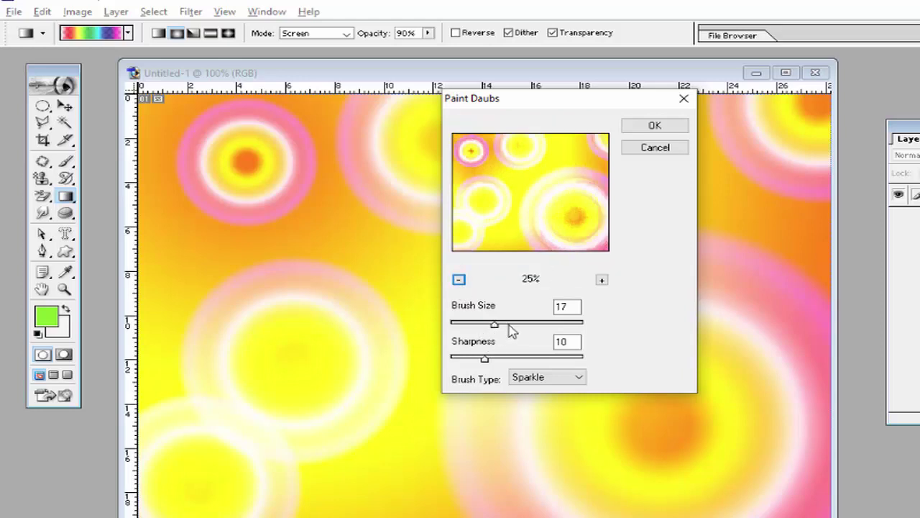
# Step: Apply Paint Daubs with Brush Size 23, Sharpness 26 and Sparkle brush type
pyautogui.moveTo(503, 327)
pyautogui.mouseDown()
pyautogui.moveTo(528, 327)
pyautogui.moveTo(511, 325)
pyautogui.mouseUp()
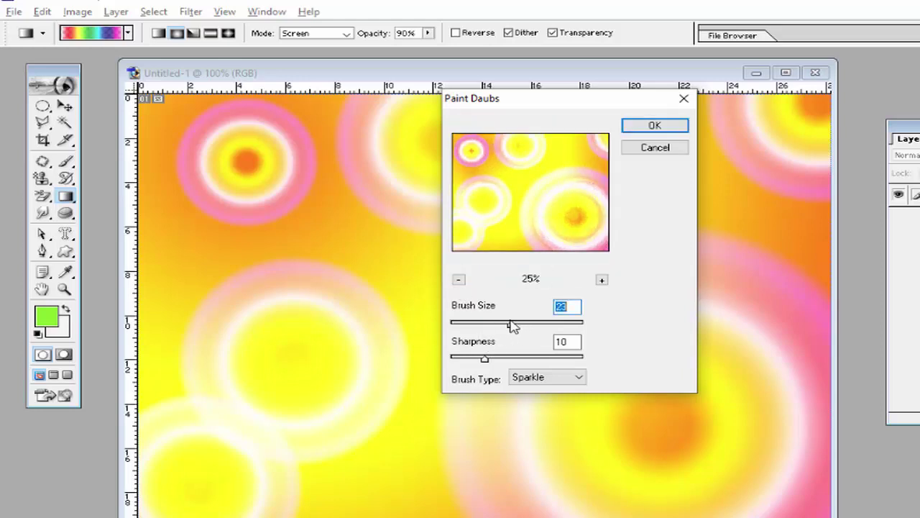
pyautogui.moveTo(507, 359); pyautogui.dragTo(538, 358)
pyautogui.click(536, 377)
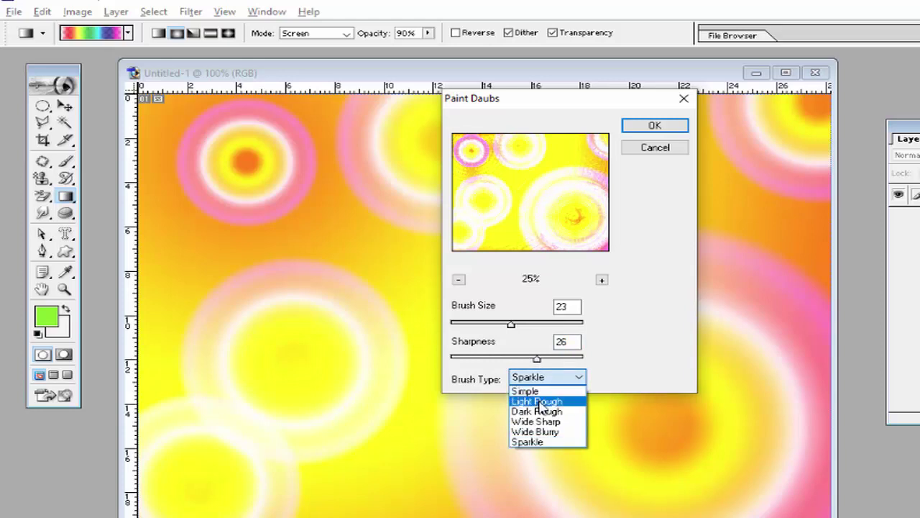
pyautogui.click(544, 442)
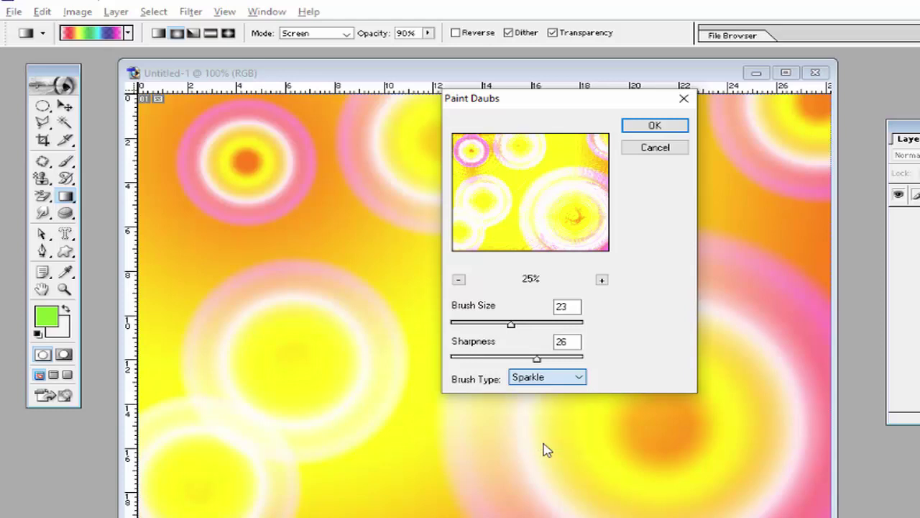
pyautogui.click(652, 128)
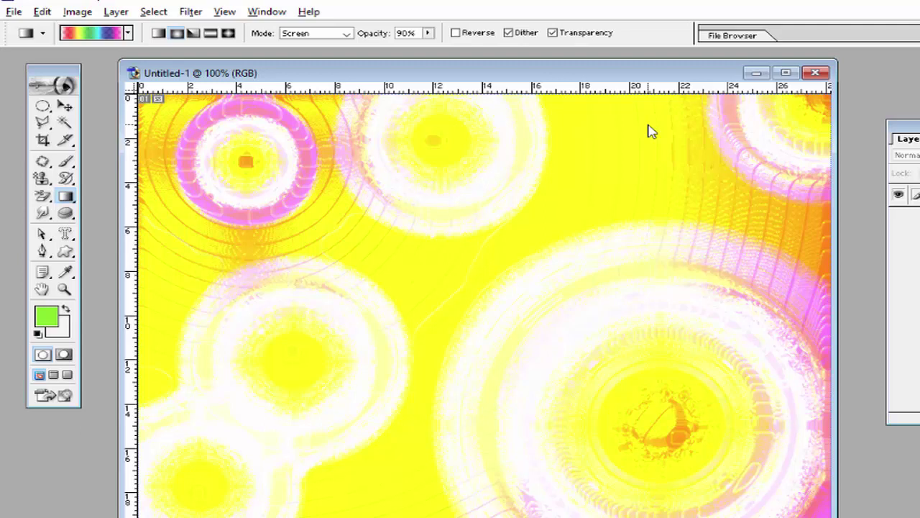
# Step: Apply the Spatter filter with Spray Radius 14 and Smoothness 11
pyautogui.click(194, 12)
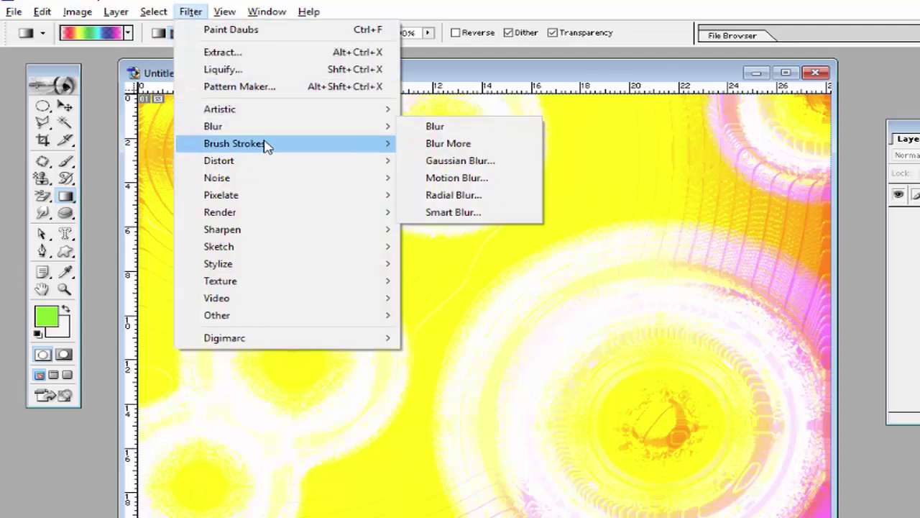
pyautogui.moveTo(300, 148)
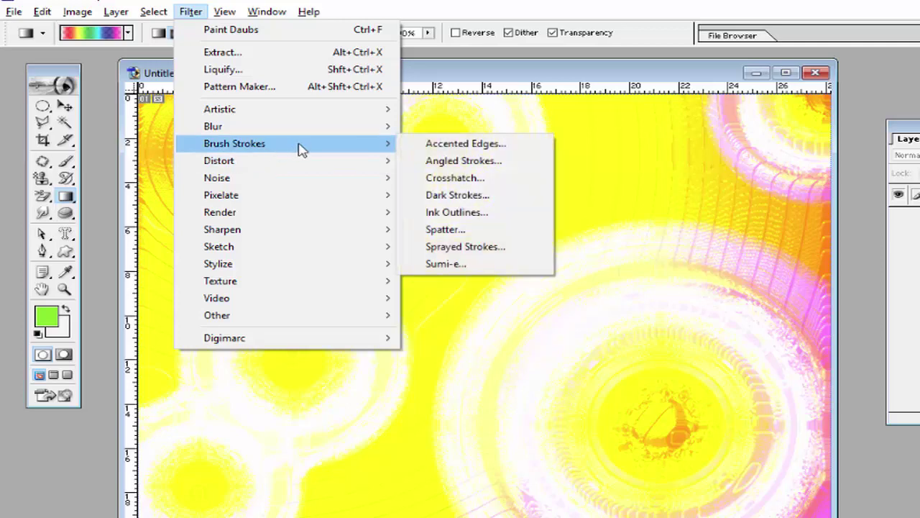
pyautogui.click(467, 229)
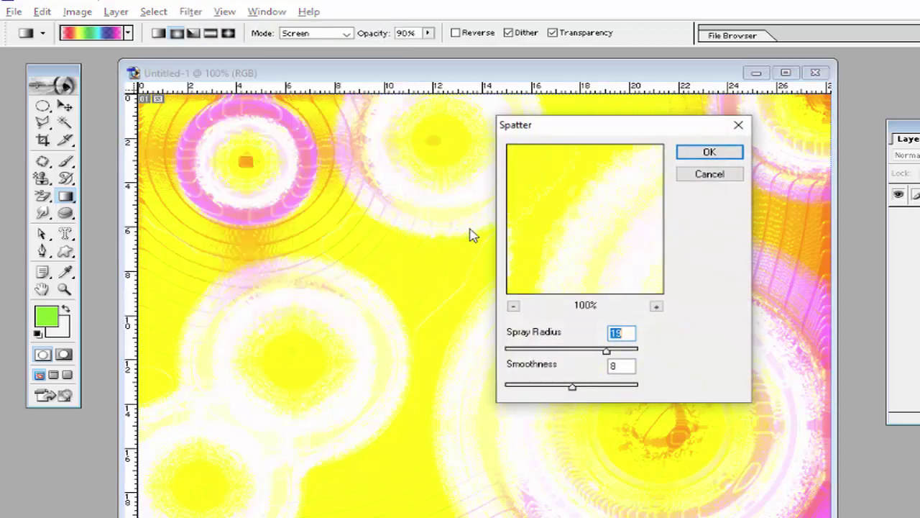
pyautogui.click(513, 306)
pyautogui.click(514, 307)
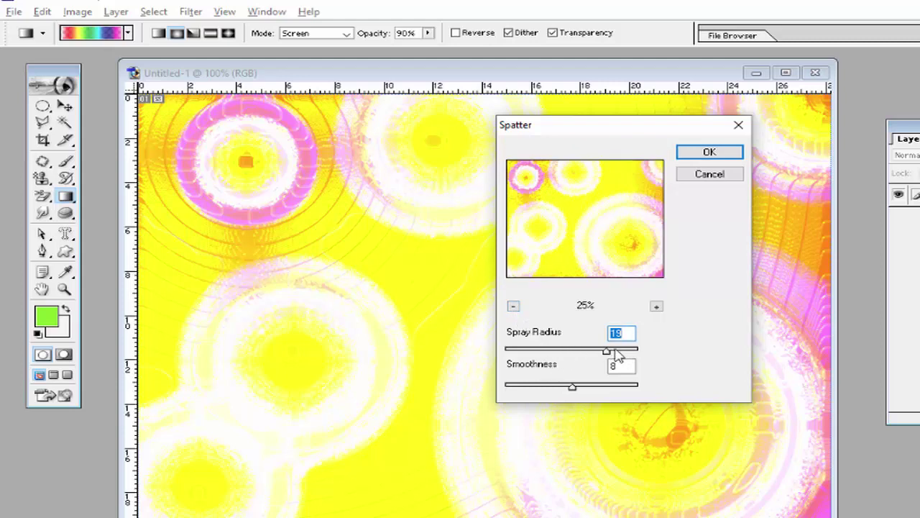
pyautogui.moveTo(617, 354); pyautogui.dragTo(584, 358)
pyautogui.moveTo(565, 392); pyautogui.dragTo(600, 390)
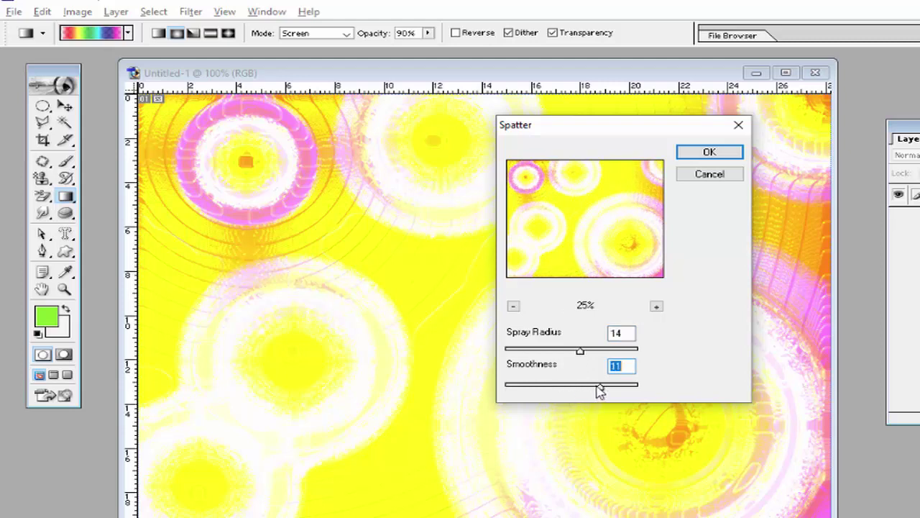
pyautogui.click(717, 160)
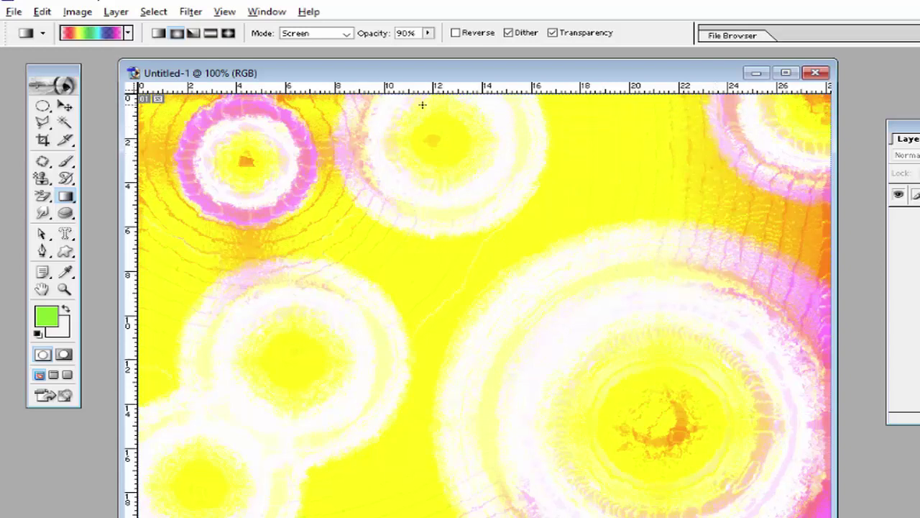
# Step: Apply vertical Sprayed Strokes with Stroke Length 5 and Spray Radius 16
pyautogui.click(190, 11)
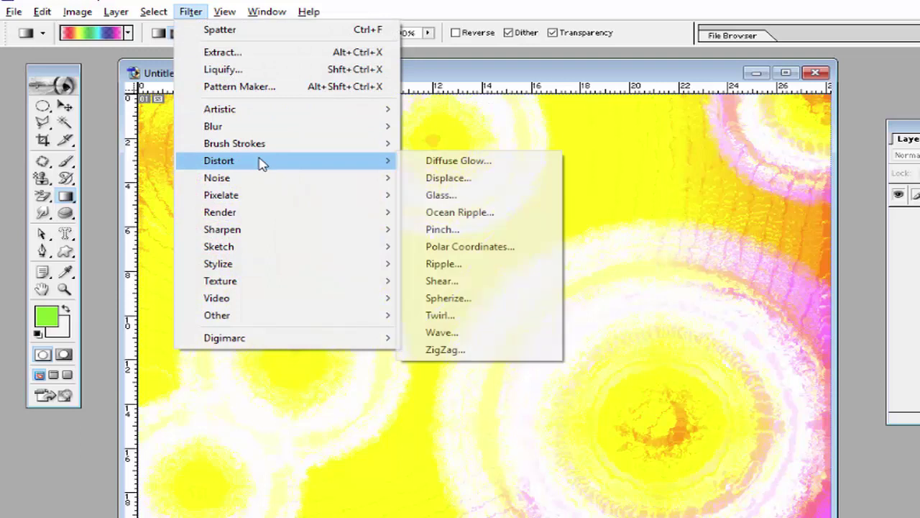
pyautogui.moveTo(272, 152)
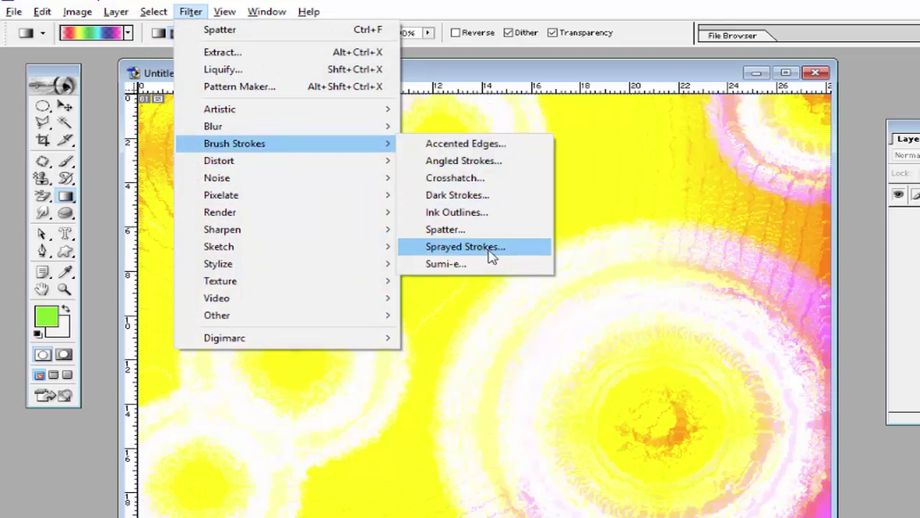
pyautogui.click(466, 246)
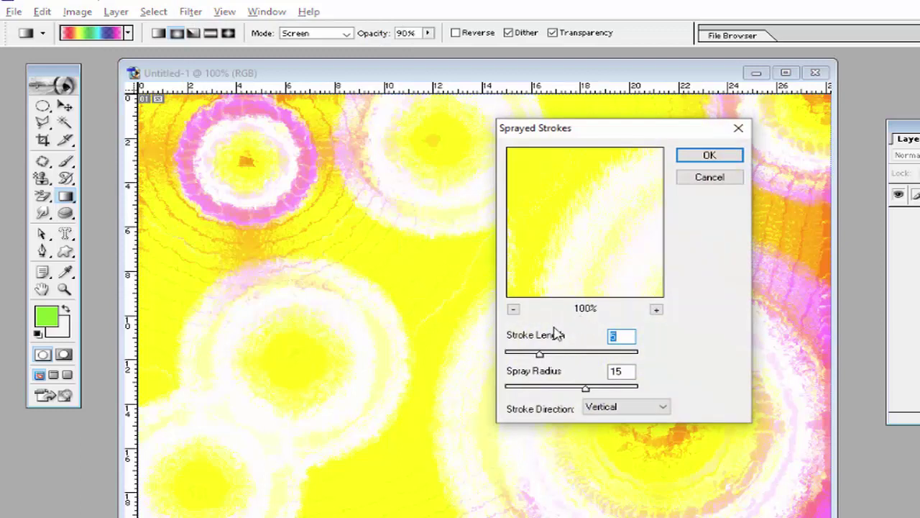
pyautogui.click(513, 309)
pyautogui.click(514, 310)
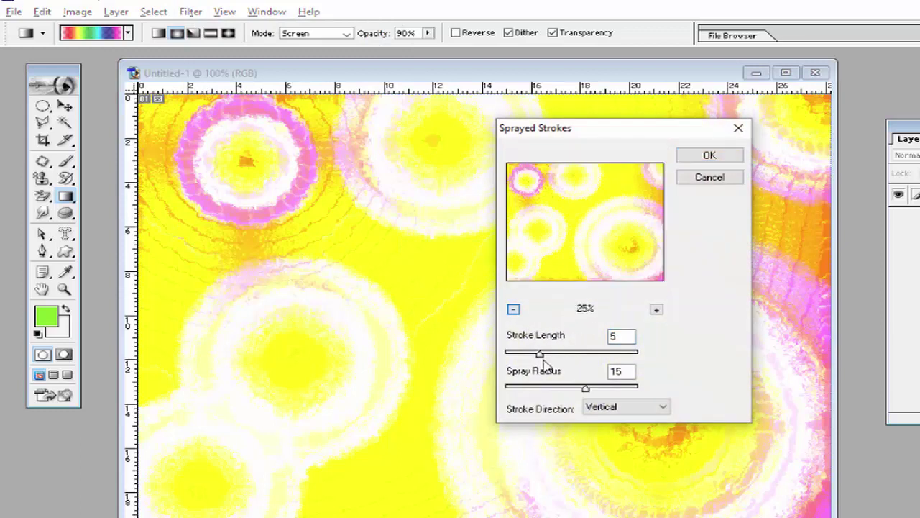
pyautogui.moveTo(560, 357); pyautogui.dragTo(540, 360)
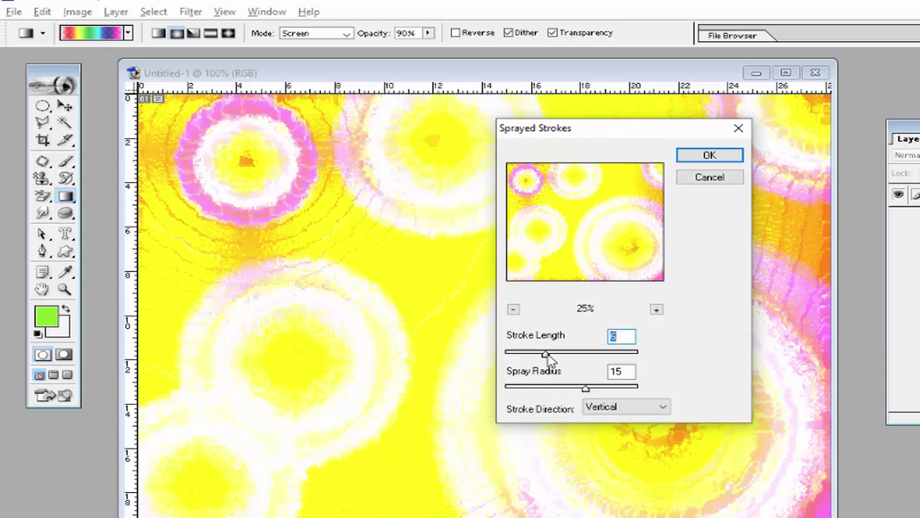
pyautogui.click(584, 389)
pyautogui.moveTo(592, 391); pyautogui.dragTo(594, 388)
pyautogui.click(709, 156)
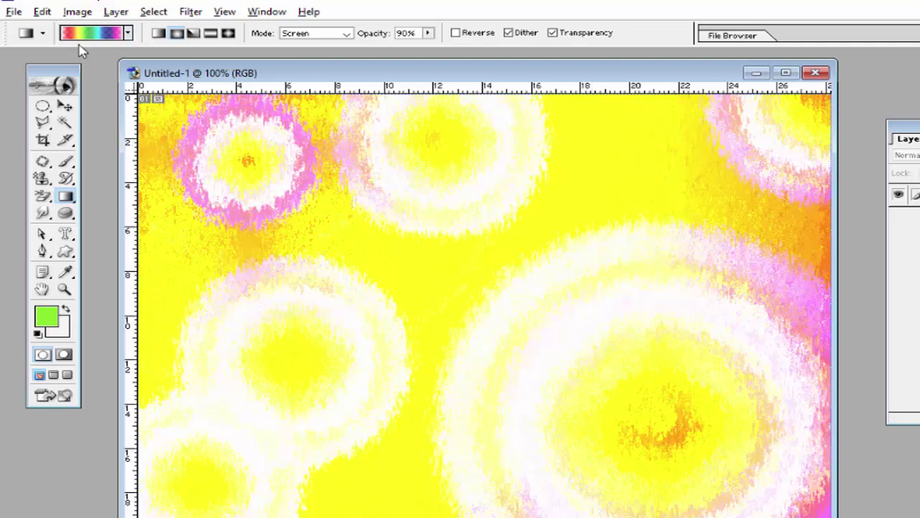
# Step: Save the image as first back.psd in the images folder and close it
pyautogui.click(14, 12)
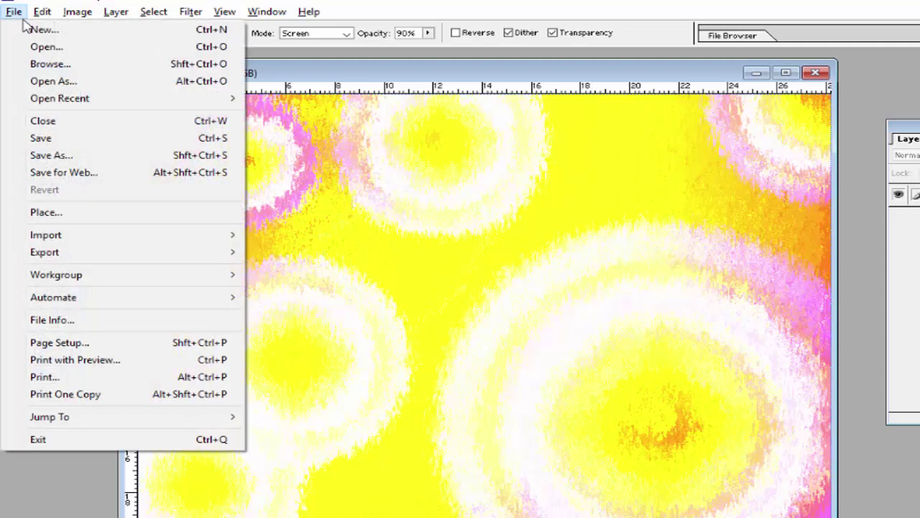
pyautogui.click(79, 155)
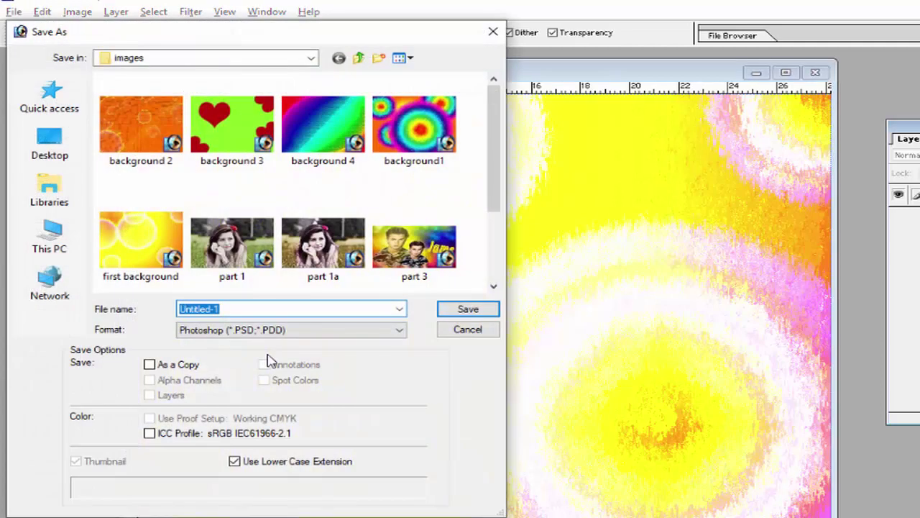
pyautogui.write('first ba')
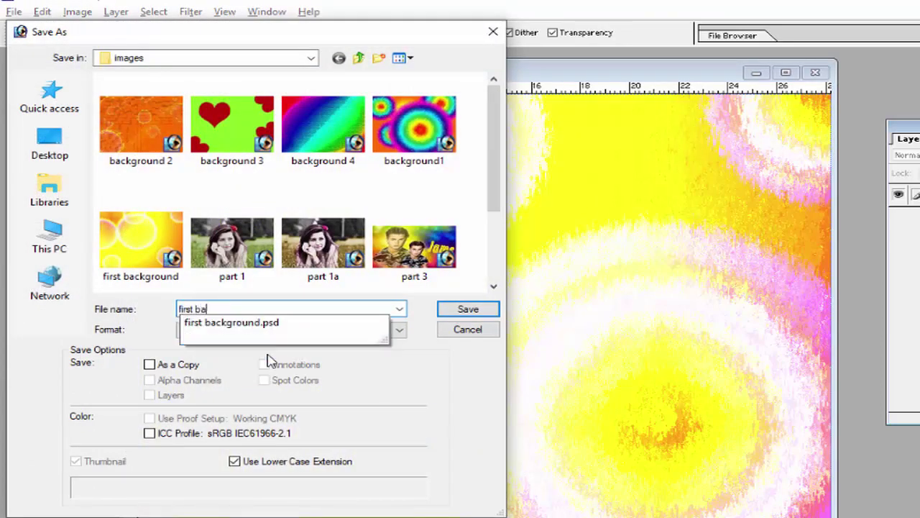
pyautogui.click(446, 311)
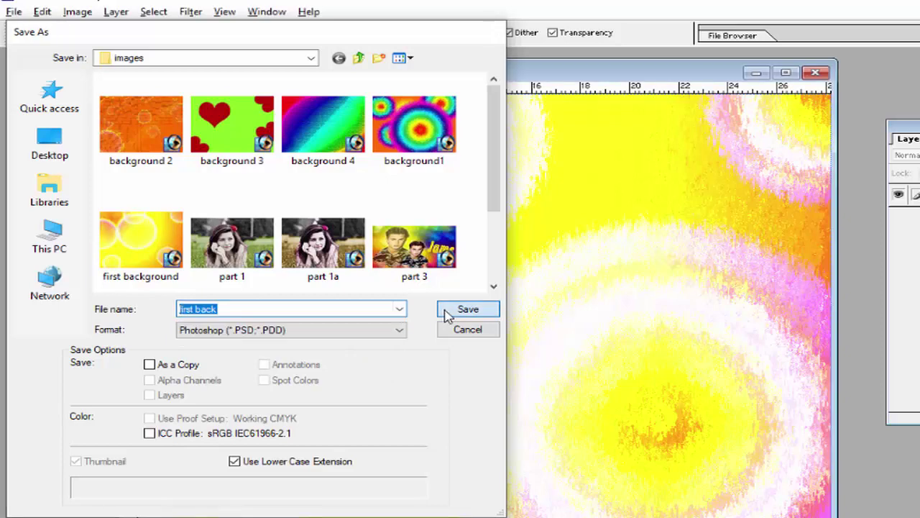
pyautogui.click(448, 309)
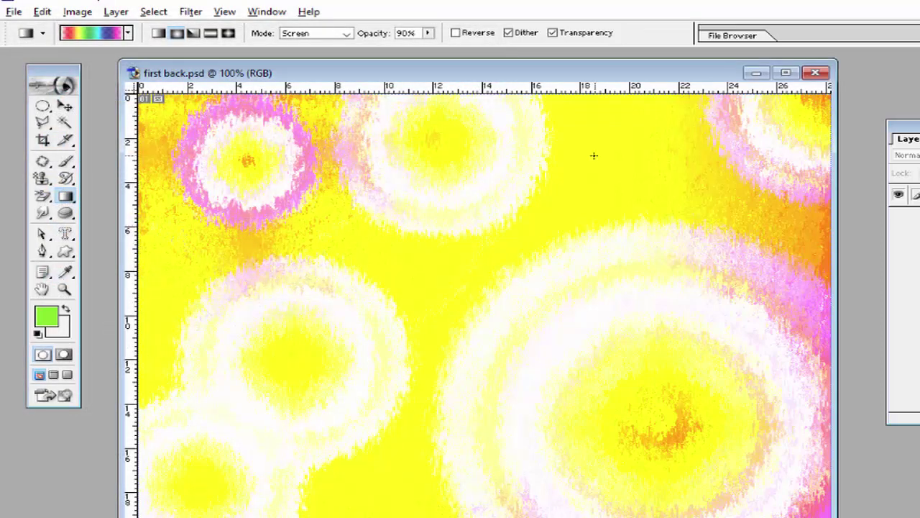
pyautogui.click(815, 73)
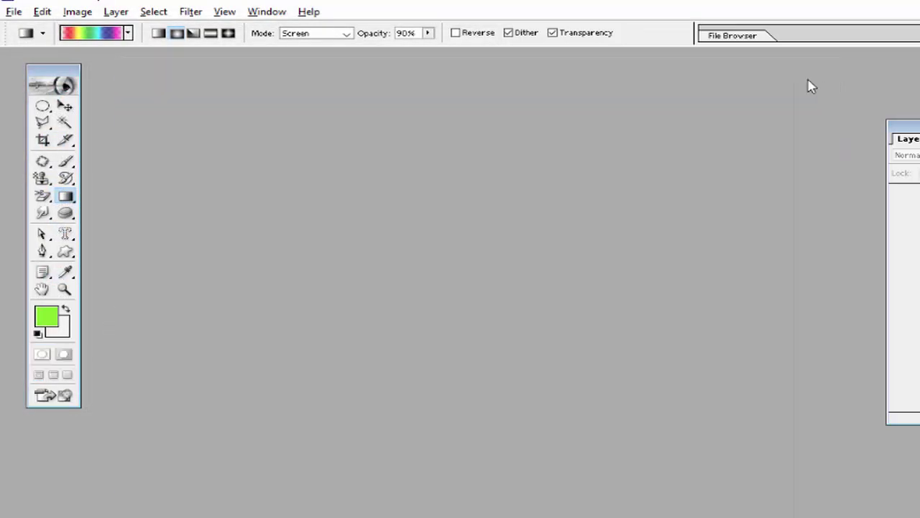
pyautogui.click(11, 13)
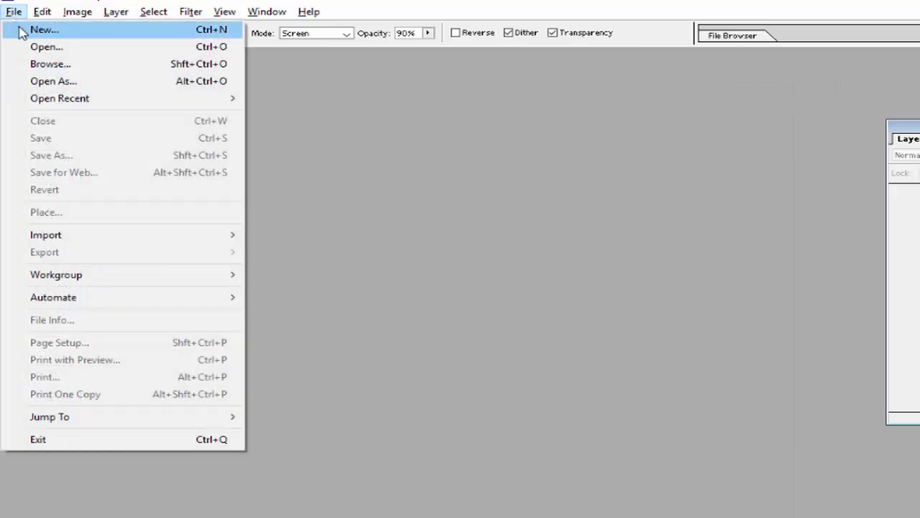
# Step: Create another new 800 x 600 pixel document
pyautogui.click(43, 30)
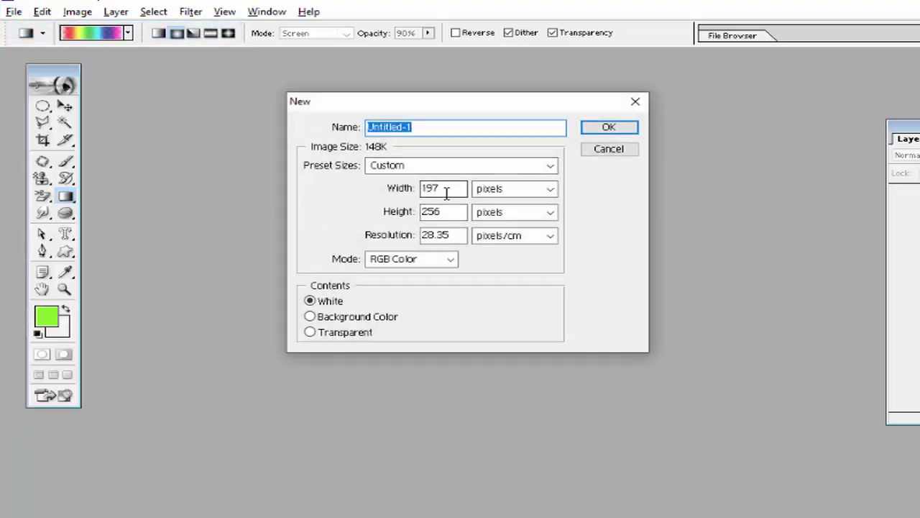
pyautogui.doubleClick(446, 189)
pyautogui.write('800')
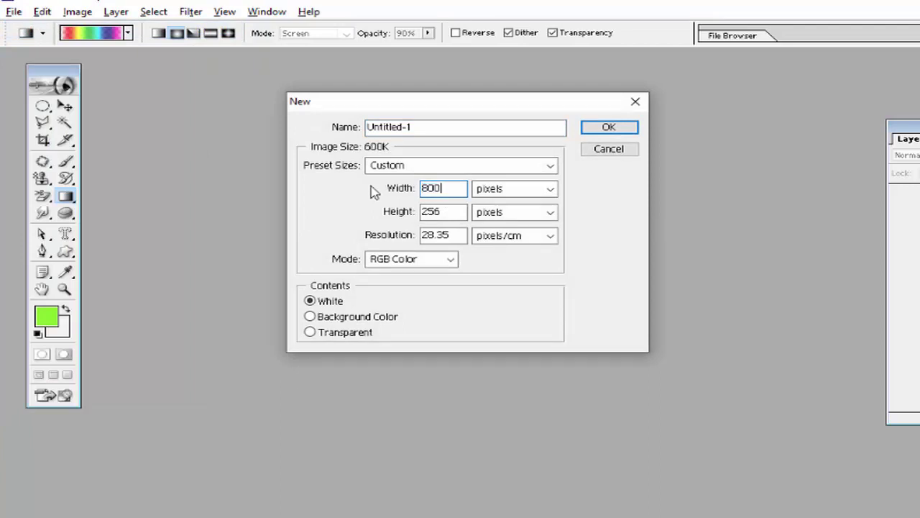
pyautogui.doubleClick(452, 209)
pyautogui.write('600')
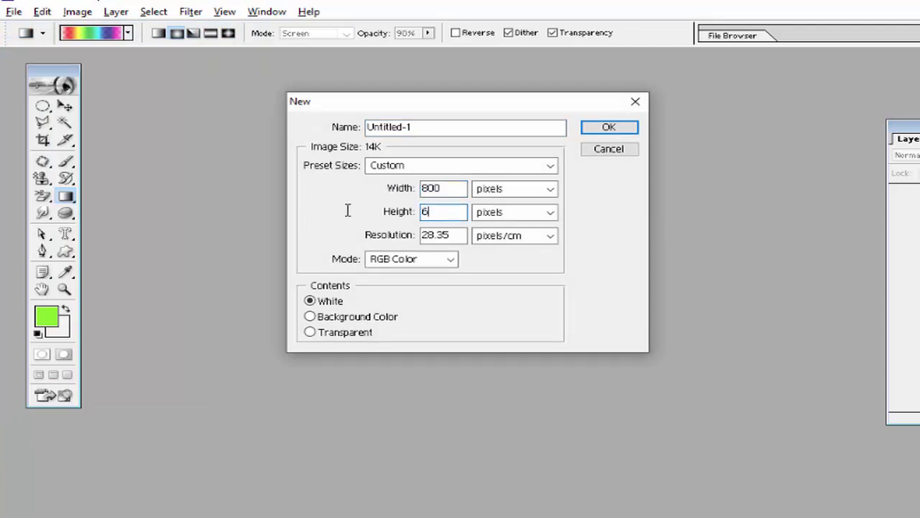
pyautogui.click(609, 127)
pyautogui.moveTo(353, 69); pyautogui.dragTo(492, 66)
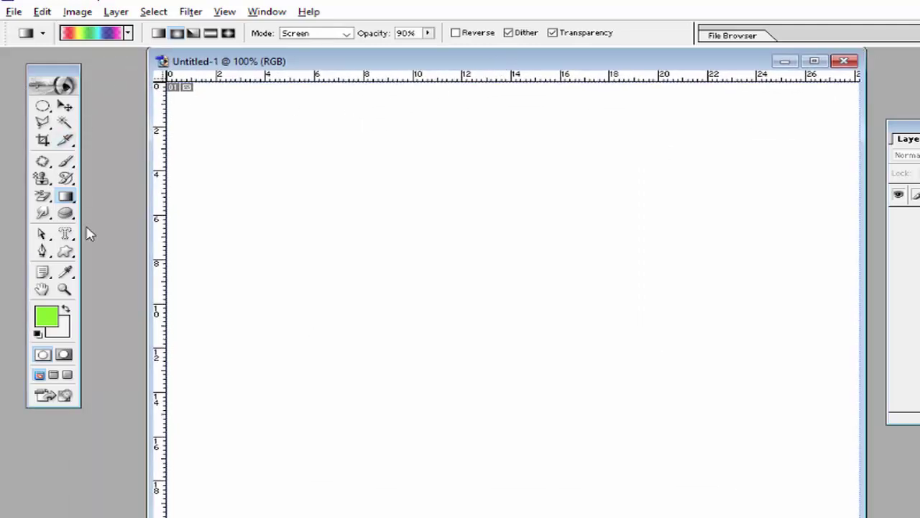
# Step: Fill the whole canvas with bright green using the Paint Bucket Tool
pyautogui.click(65, 197)
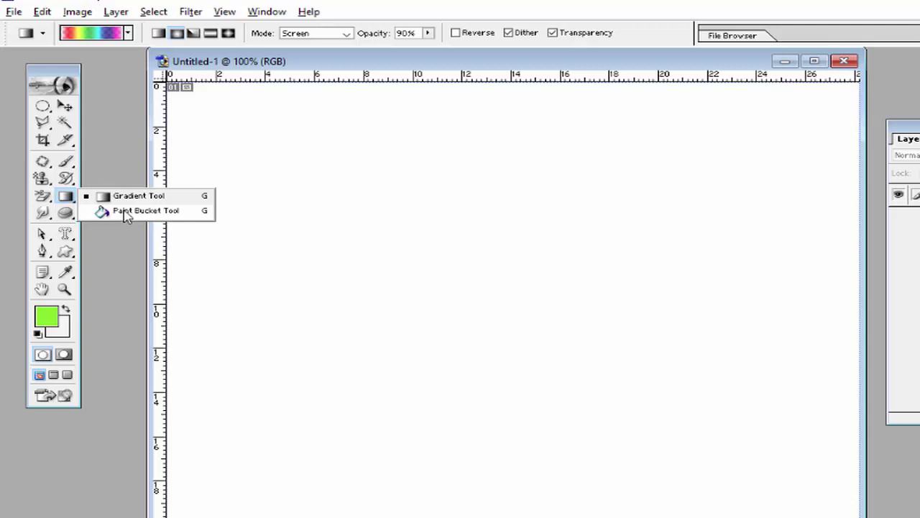
pyautogui.click(124, 213)
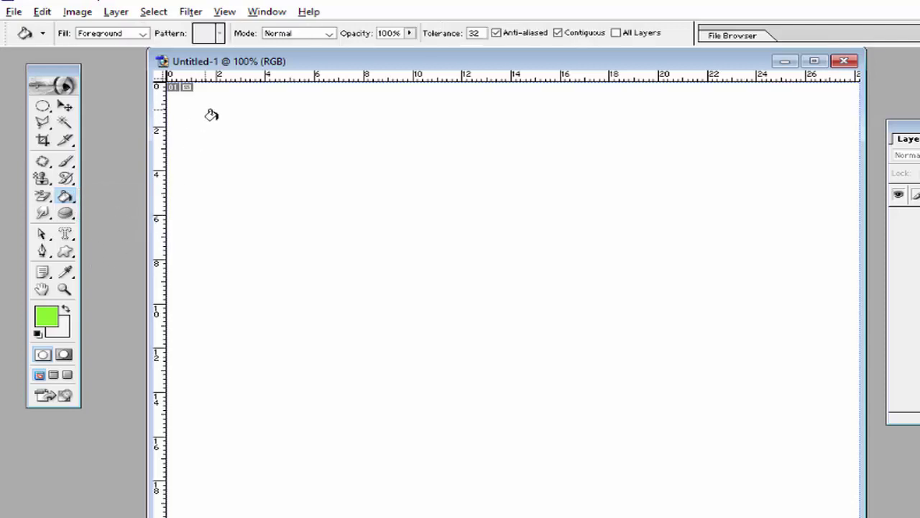
pyautogui.click(269, 180)
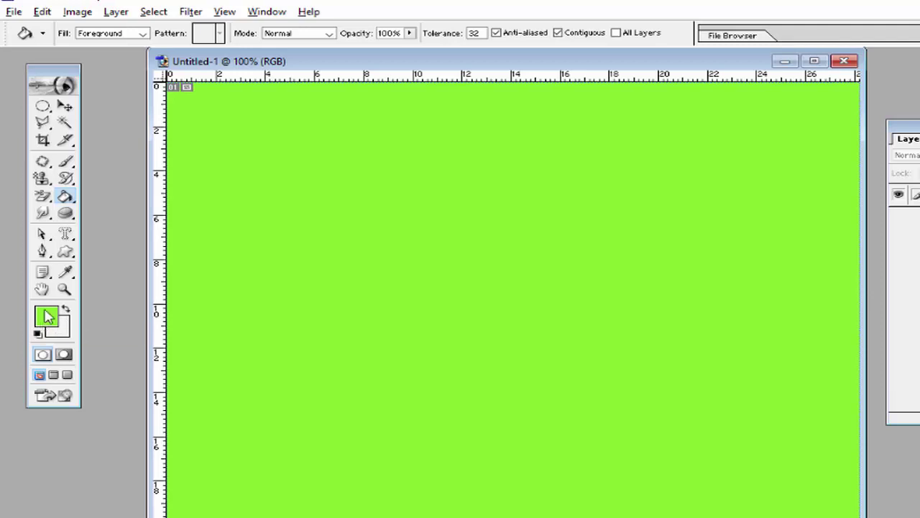
pyautogui.click(66, 251)
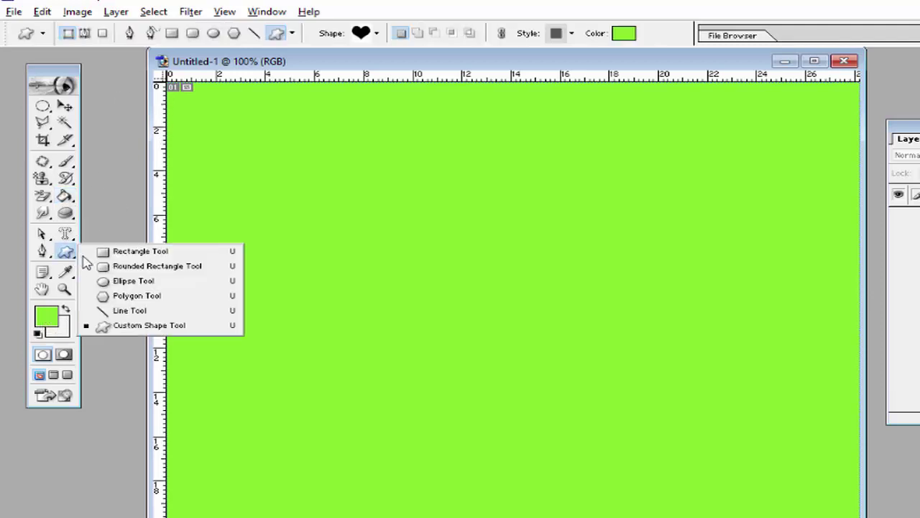
# Step: Draw a large heart custom shape on the upper-left of the canvas
pyautogui.click(148, 326)
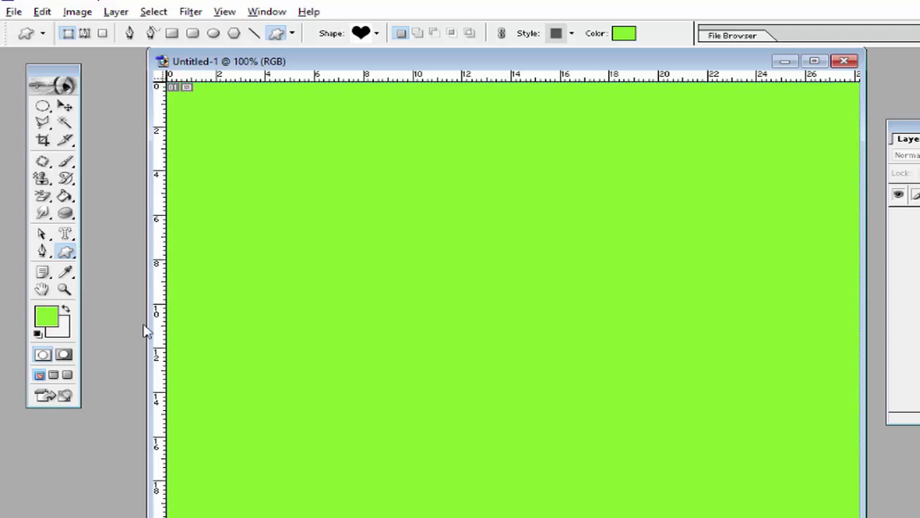
pyautogui.click(379, 34)
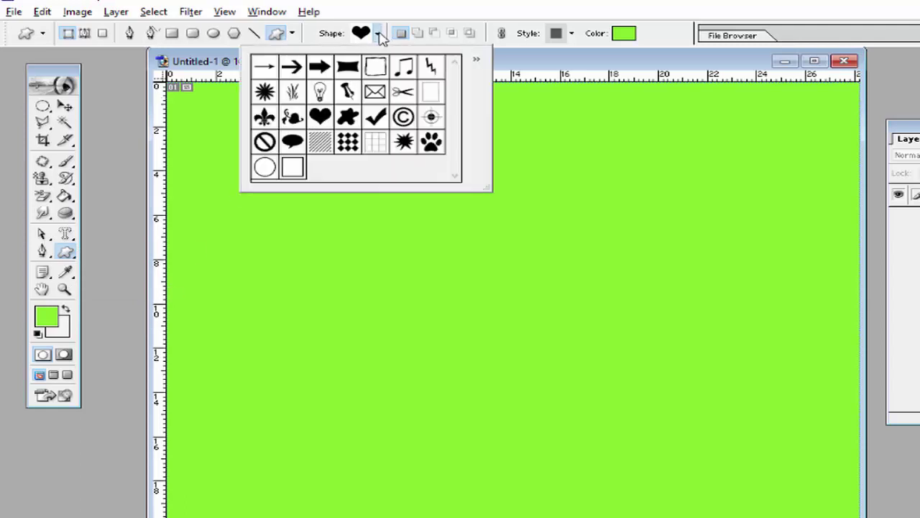
pyautogui.doubleClick(324, 116)
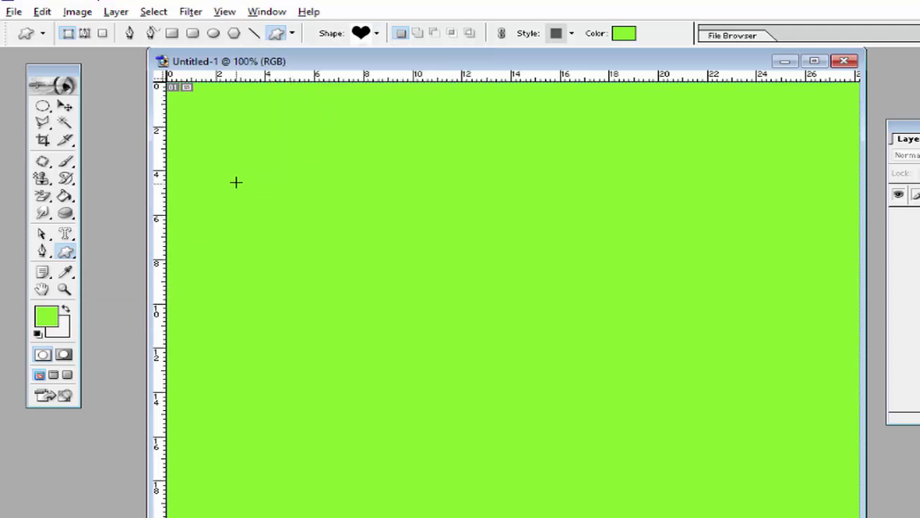
pyautogui.moveTo(235, 177); pyautogui.dragTo(454, 372)
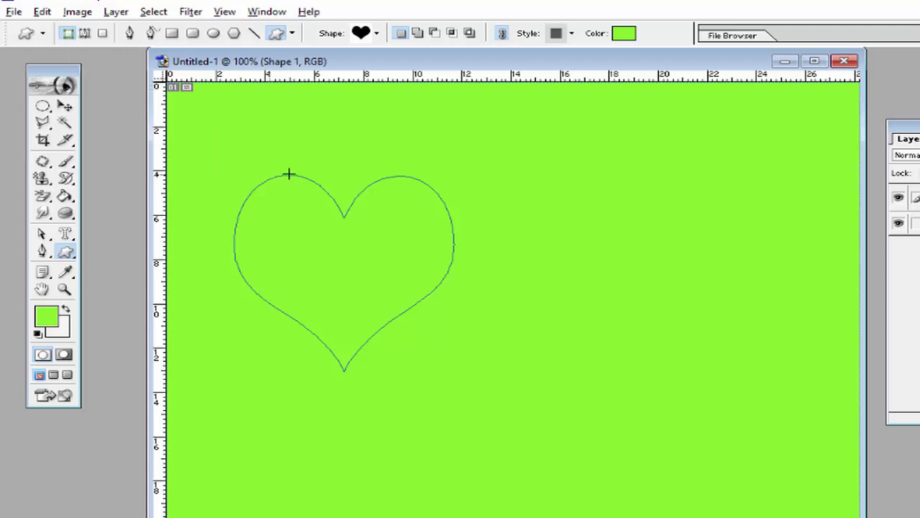
# Step: Colour the heart shape crimson (DD073E) in the Color Picker
pyautogui.click(631, 40)
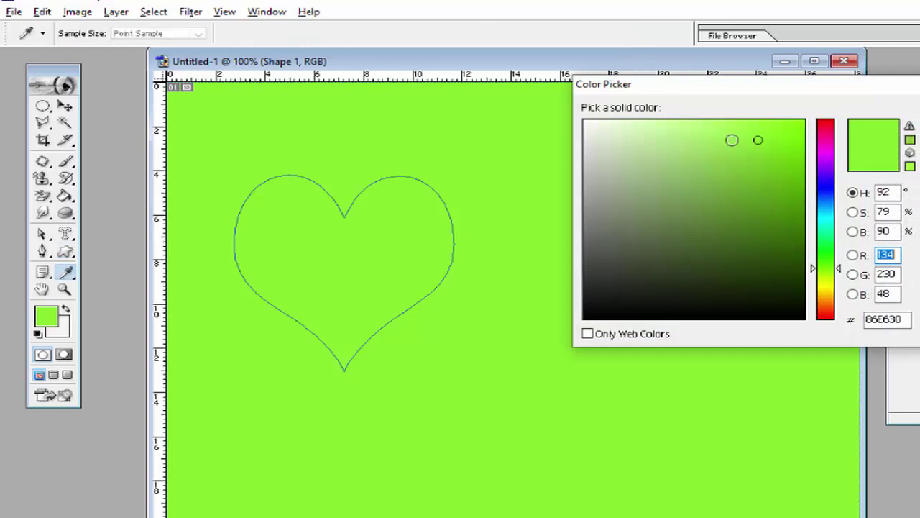
pyautogui.click(825, 130)
pyautogui.moveTo(798, 132); pyautogui.dragTo(797, 146)
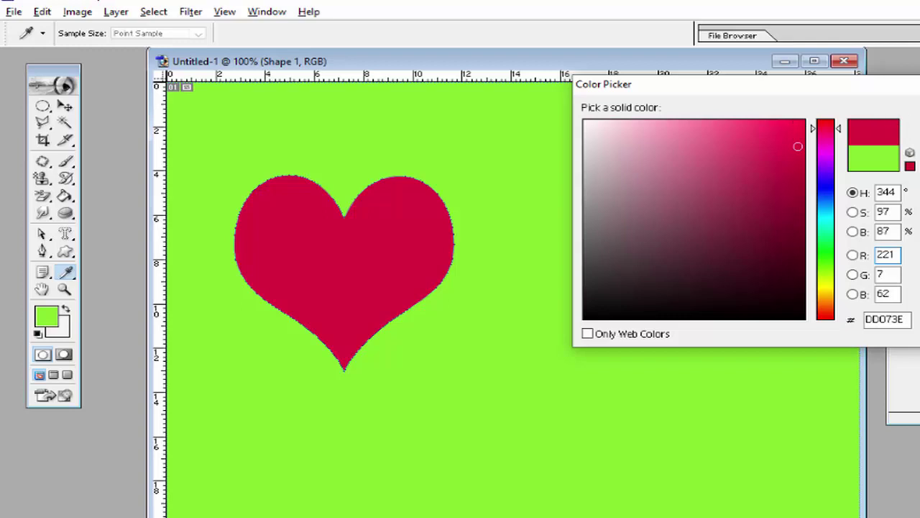
pyautogui.press('Return')
pyautogui.click(65, 106)
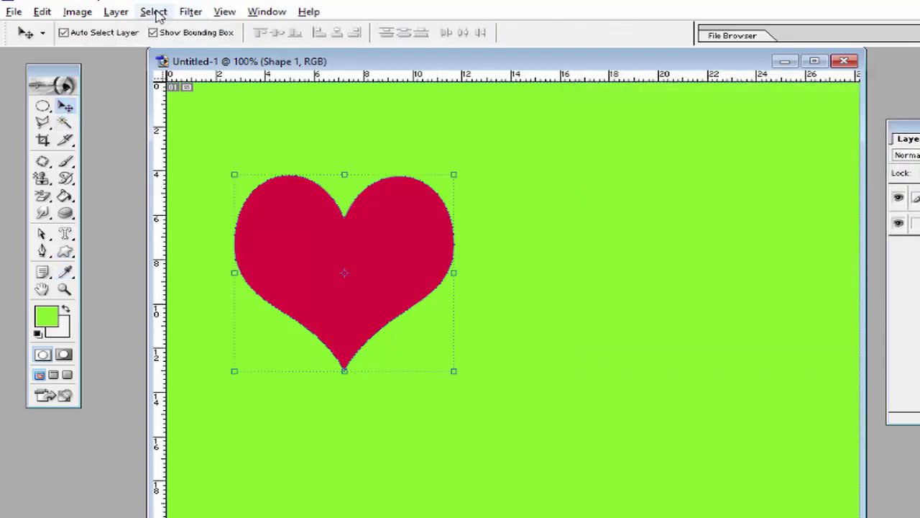
# Step: Copy the heart to a new layer, shrink it and move it toward the right canvas edge
pyautogui.click(115, 11)
pyautogui.moveTo(138, 29)
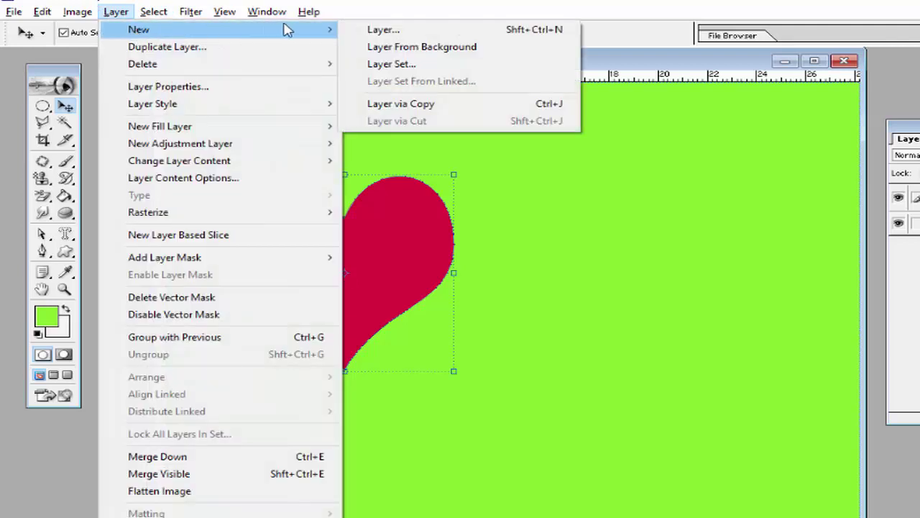
pyautogui.click(427, 108)
pyautogui.moveTo(405, 238); pyautogui.dragTo(703, 279)
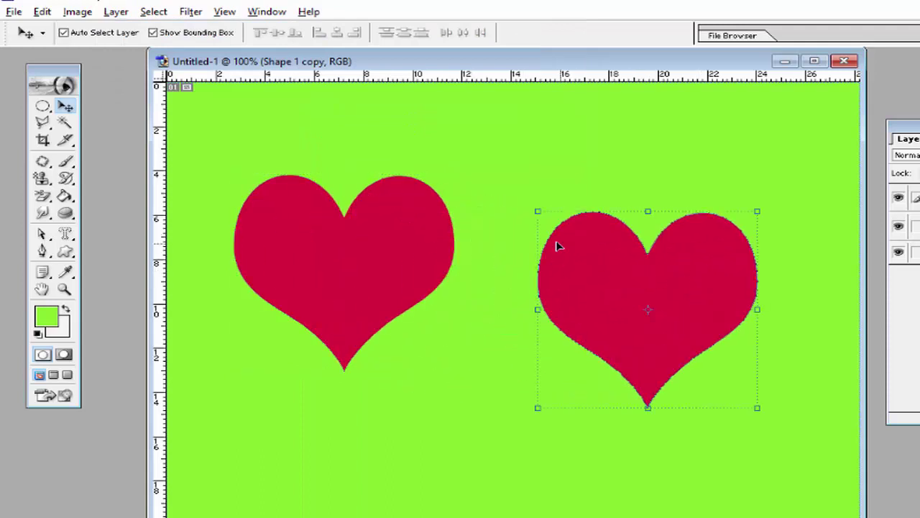
pyautogui.moveTo(537, 212); pyautogui.dragTo(522, 353)
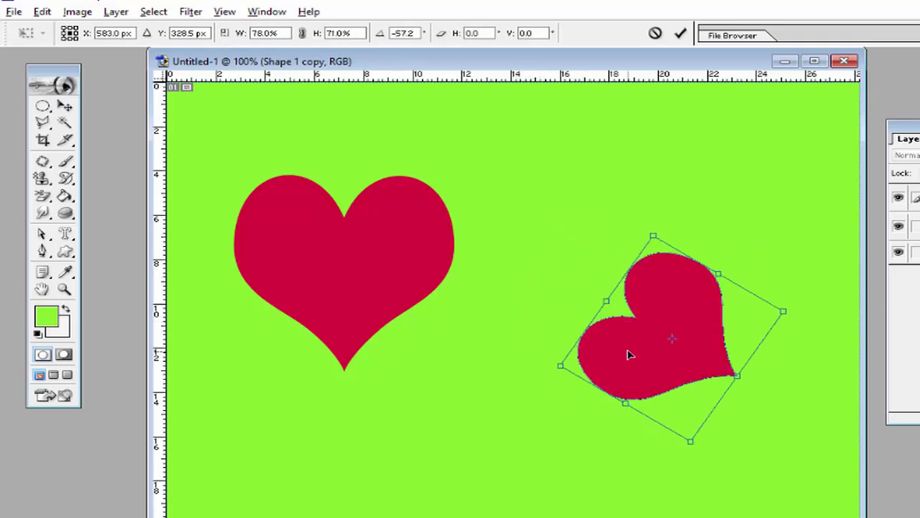
pyautogui.moveTo(628, 354); pyautogui.dragTo(785, 348)
pyautogui.click(117, 12)
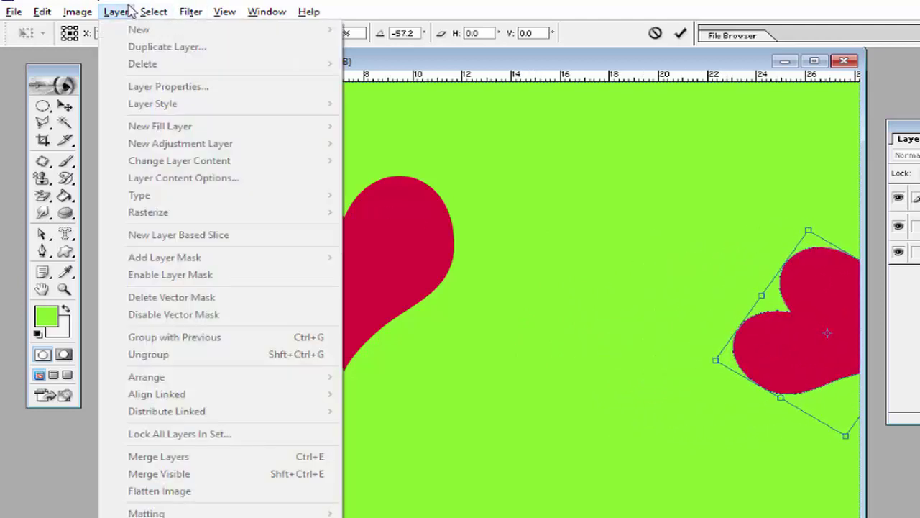
pyautogui.click(123, 11)
pyautogui.click(65, 105)
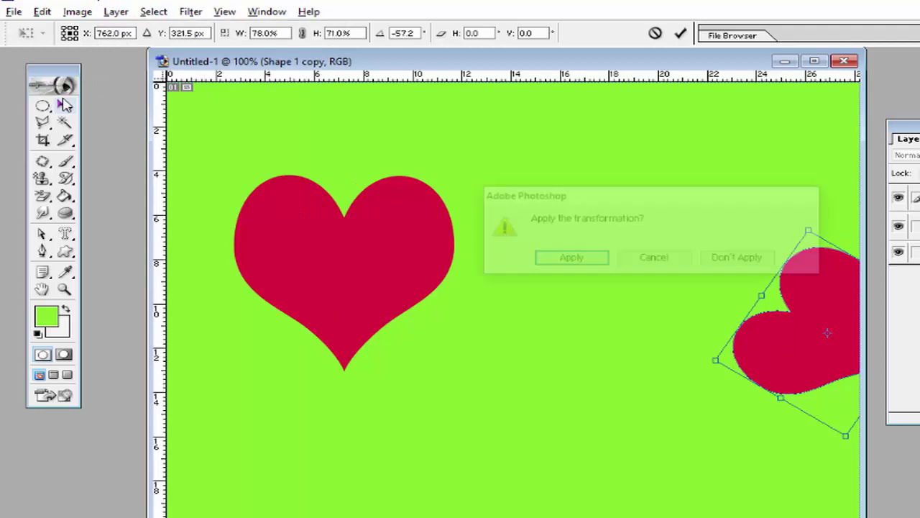
pyautogui.click(568, 261)
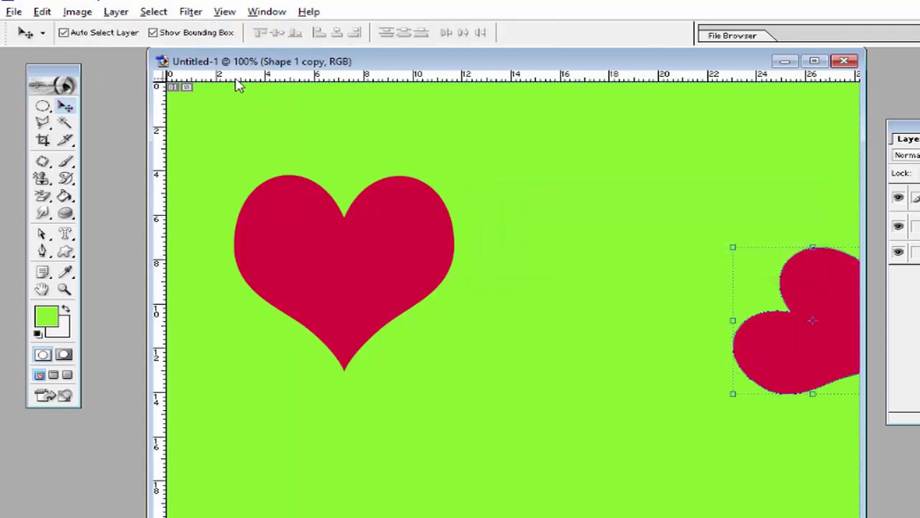
# Step: Duplicate the heart again, rotate it clockwise and place it in the bottom-left corner
pyautogui.click(154, 12)
pyautogui.moveTo(116, 11)
pyautogui.moveTo(273, 36)
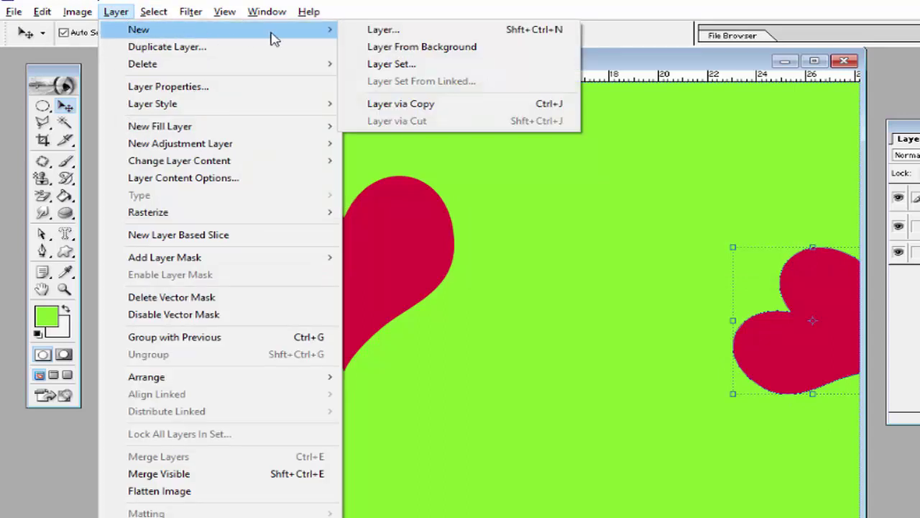
pyautogui.click(408, 106)
pyautogui.hotkey('ctrl', 'j')
pyautogui.moveTo(811, 300); pyautogui.dragTo(310, 442)
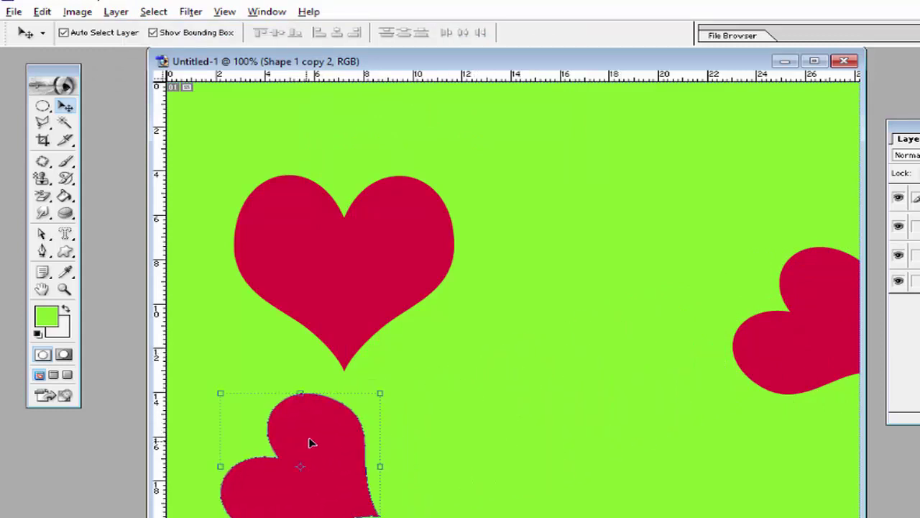
pyautogui.moveTo(396, 388); pyautogui.dragTo(410, 429)
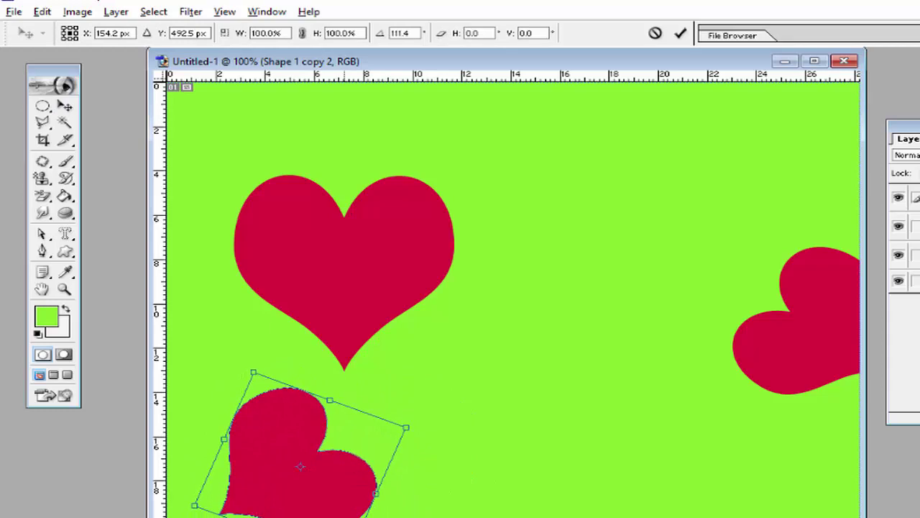
pyautogui.click(64, 106)
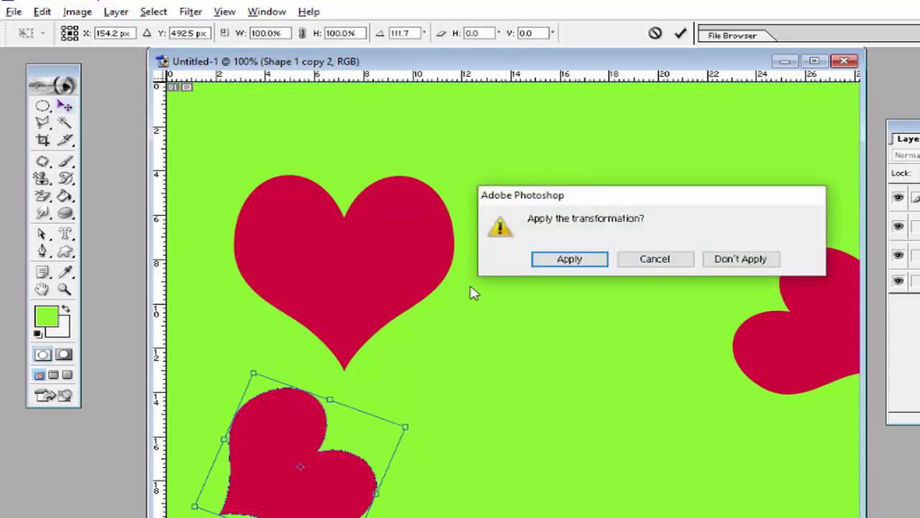
pyautogui.click(557, 255)
pyautogui.moveTo(292, 460); pyautogui.dragTo(230, 497)
pyautogui.moveTo(202, 455); pyautogui.dragTo(202, 455)
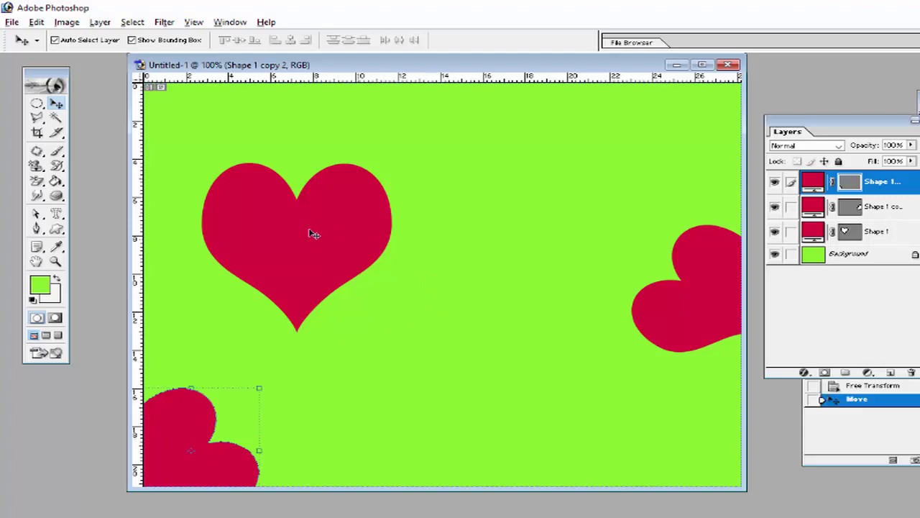
# Step: Copy the large heart, shrink it and rotate it about 33° counter-clockwise at lower centre
pyautogui.click(307, 231)
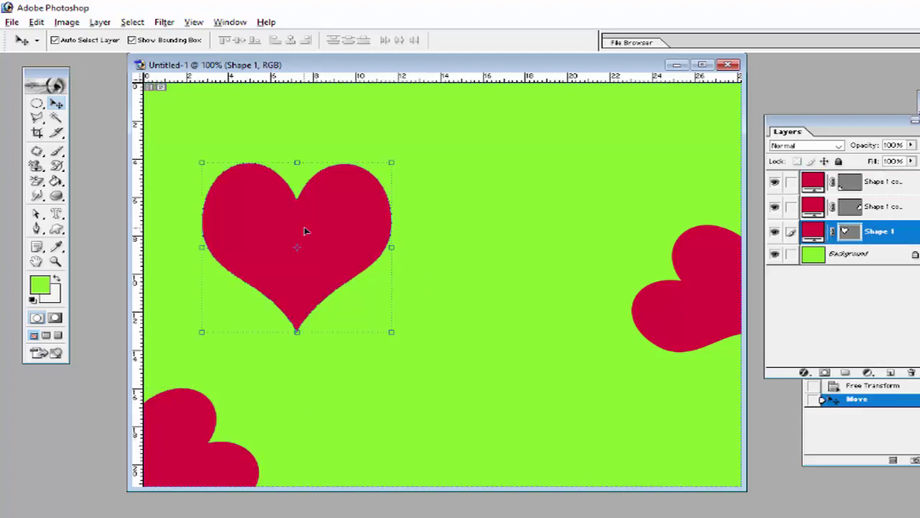
pyautogui.click(101, 23)
pyautogui.moveTo(216, 37)
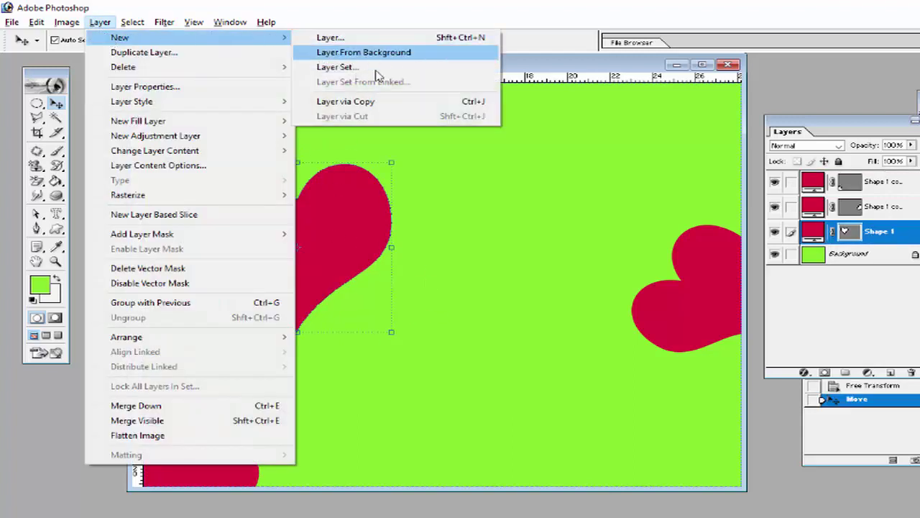
pyautogui.click(380, 107)
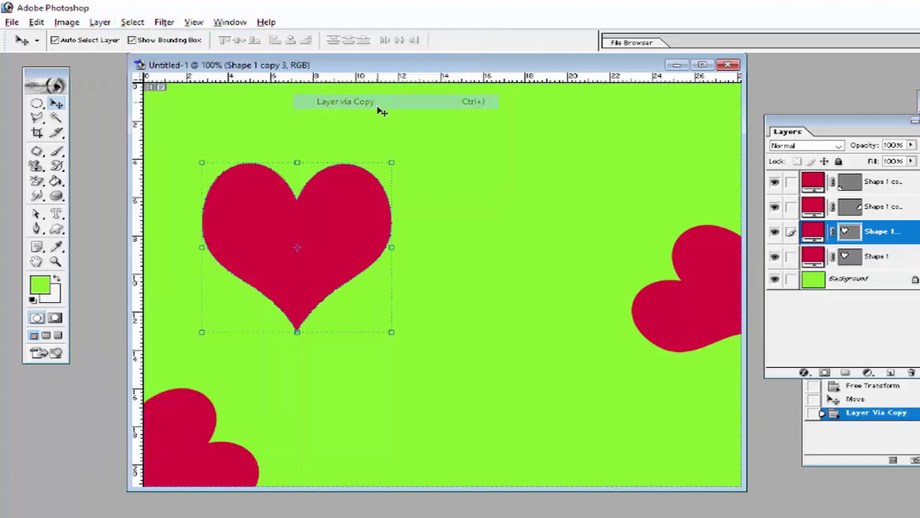
pyautogui.moveTo(318, 237); pyautogui.dragTo(504, 355)
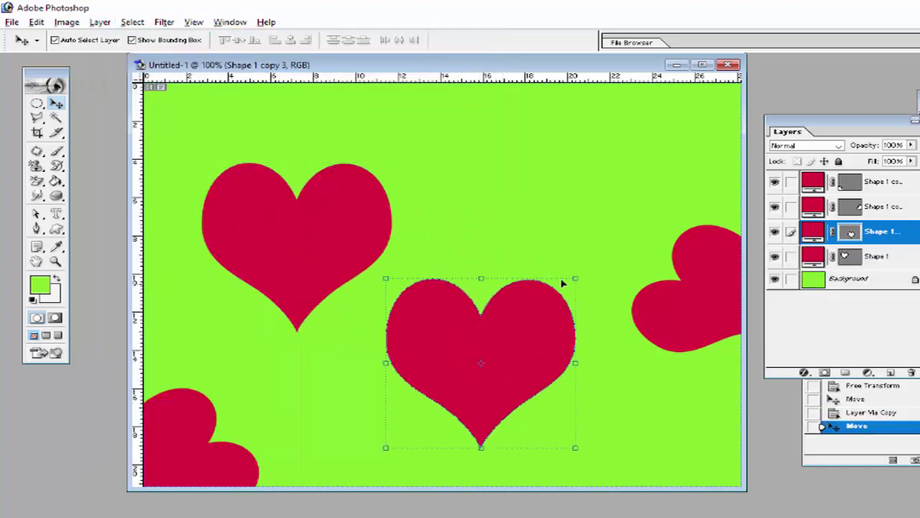
pyautogui.moveTo(581, 276); pyautogui.dragTo(530, 328)
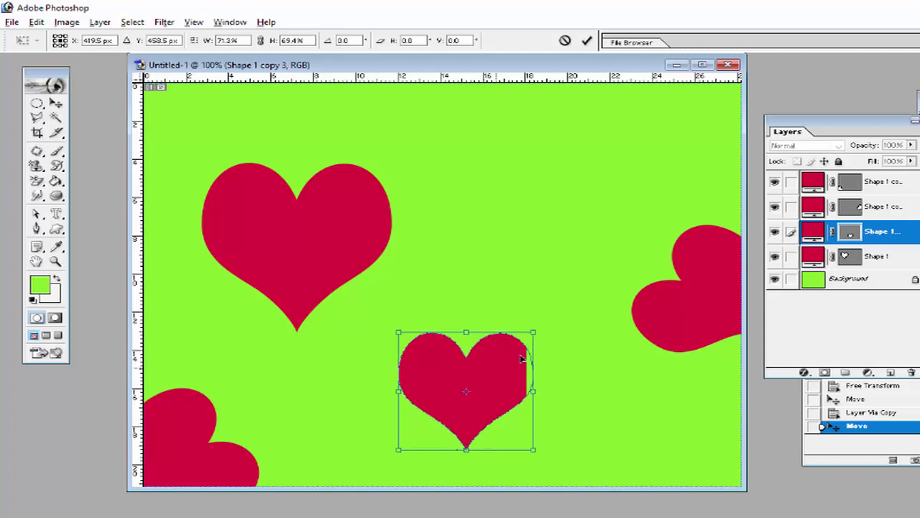
pyautogui.moveTo(491, 358); pyautogui.dragTo(547, 330)
pyautogui.moveTo(538, 288); pyautogui.dragTo(499, 294)
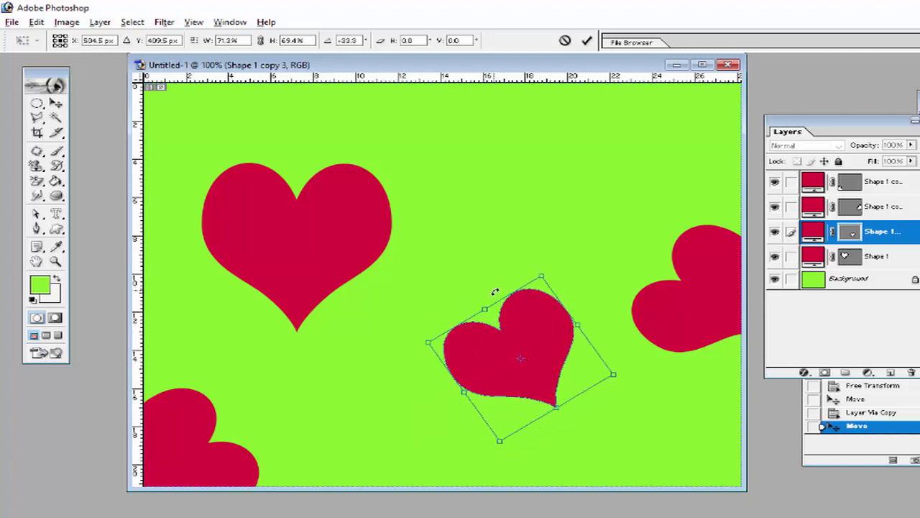
pyautogui.moveTo(505, 371); pyautogui.dragTo(482, 381)
pyautogui.click(56, 104)
# Step: Apply the small heart's transform, then try Rough Pastels, rasterize, and cancel it
pyautogui.click(489, 236)
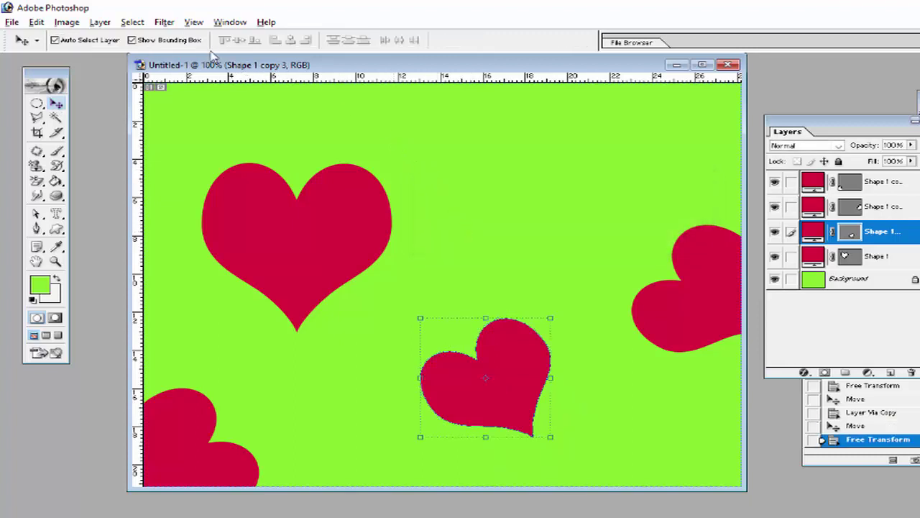
pyautogui.click(165, 24)
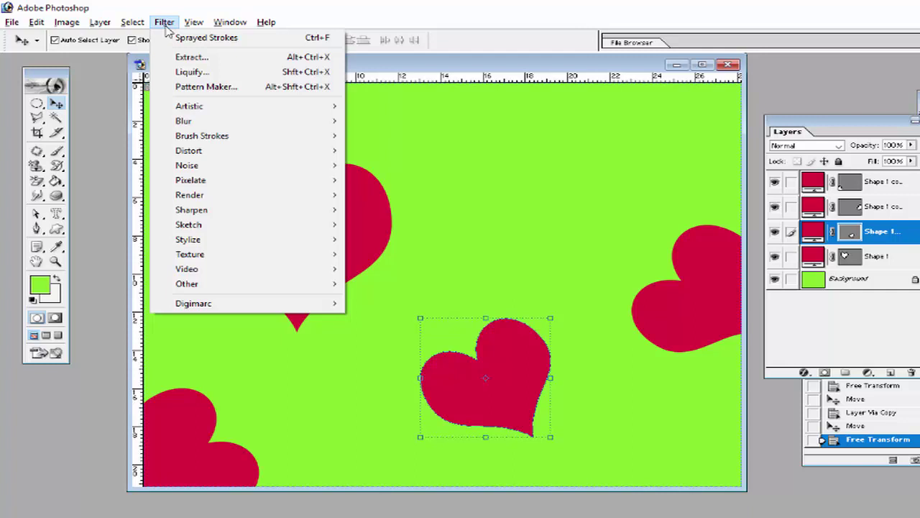
pyautogui.click(166, 24)
pyautogui.click(165, 23)
pyautogui.moveTo(199, 113)
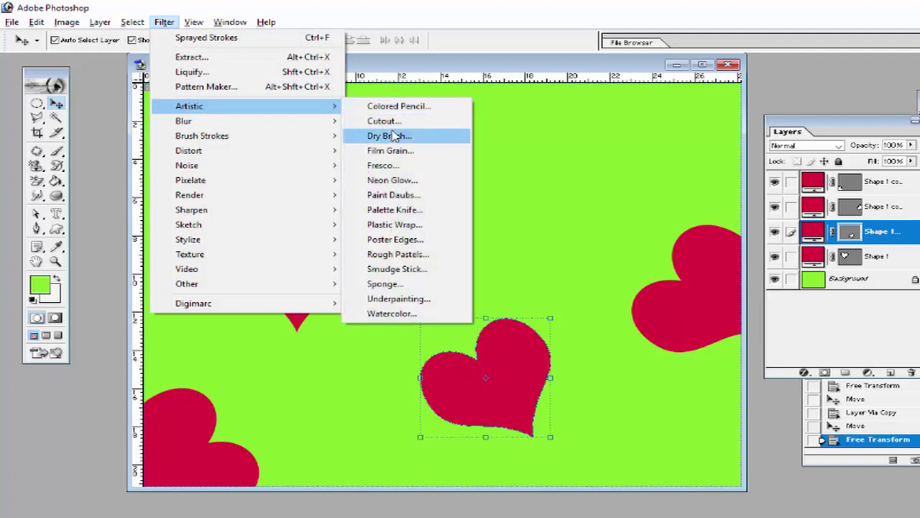
pyautogui.click(422, 258)
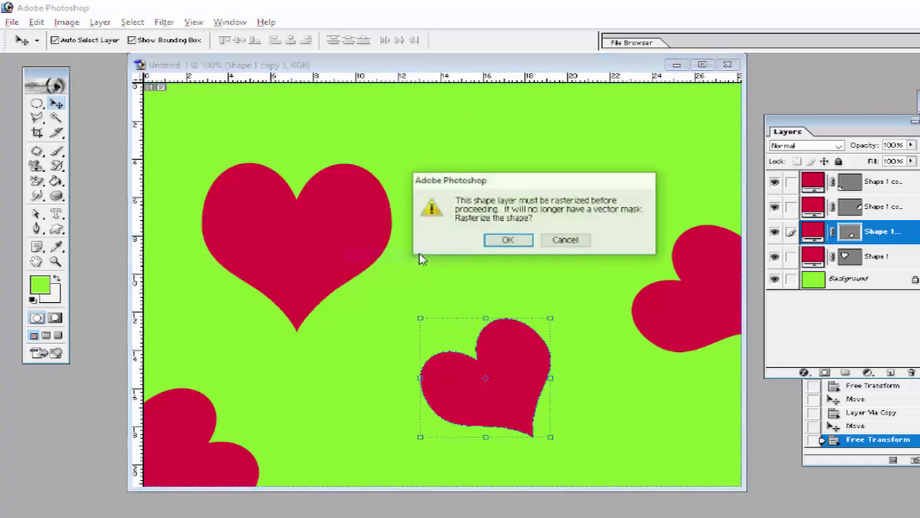
pyautogui.click(505, 241)
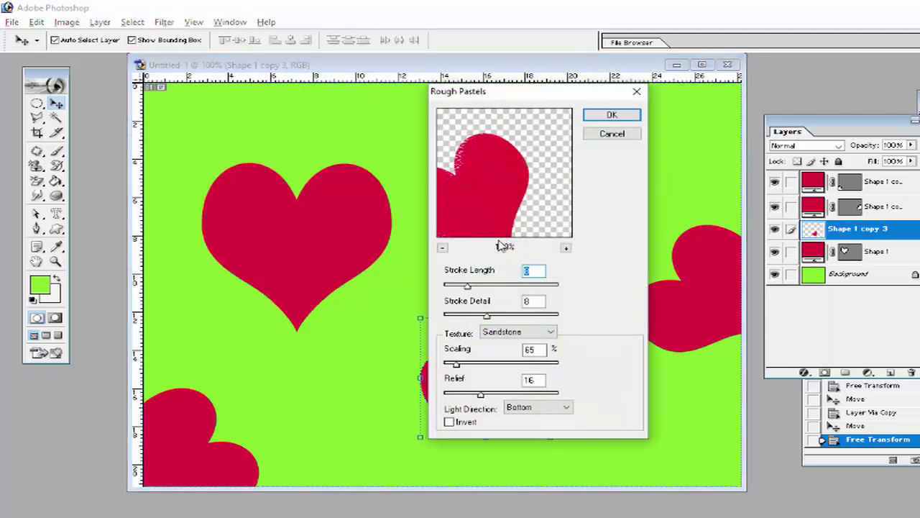
pyautogui.click(602, 137)
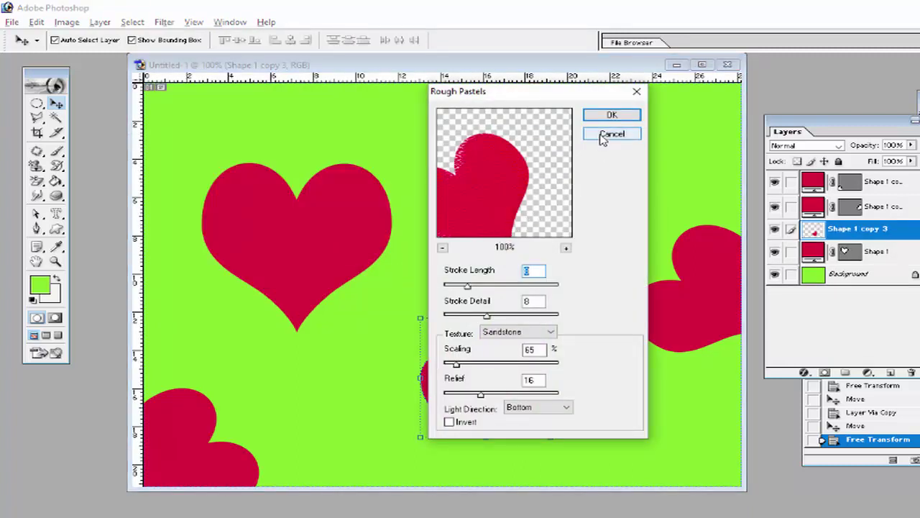
# Step: Reposition the Layers palette to reveal the History palette and select the next heart layer
pyautogui.click(164, 22)
pyautogui.click(164, 22)
pyautogui.moveTo(798, 129); pyautogui.dragTo(462, 109)
pyautogui.click(515, 189)
# Step: Select the Background layer, flatten the image and move the Layers palette aside
pyautogui.click(512, 170)
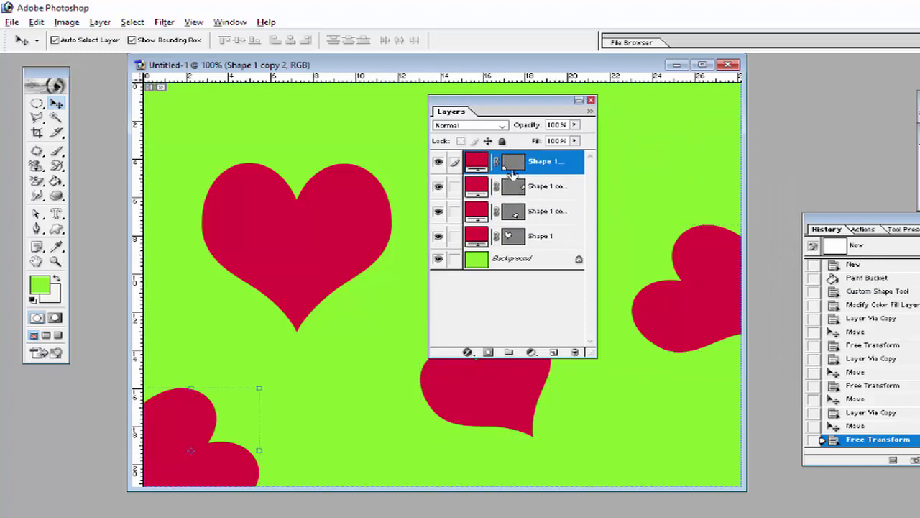
pyautogui.click(513, 188)
pyautogui.click(515, 211)
pyautogui.click(515, 236)
pyautogui.click(515, 258)
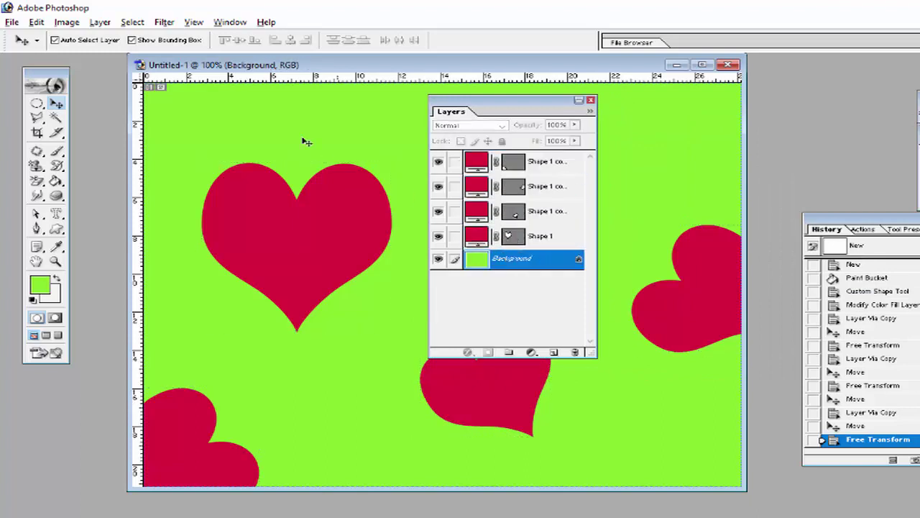
pyautogui.click(100, 22)
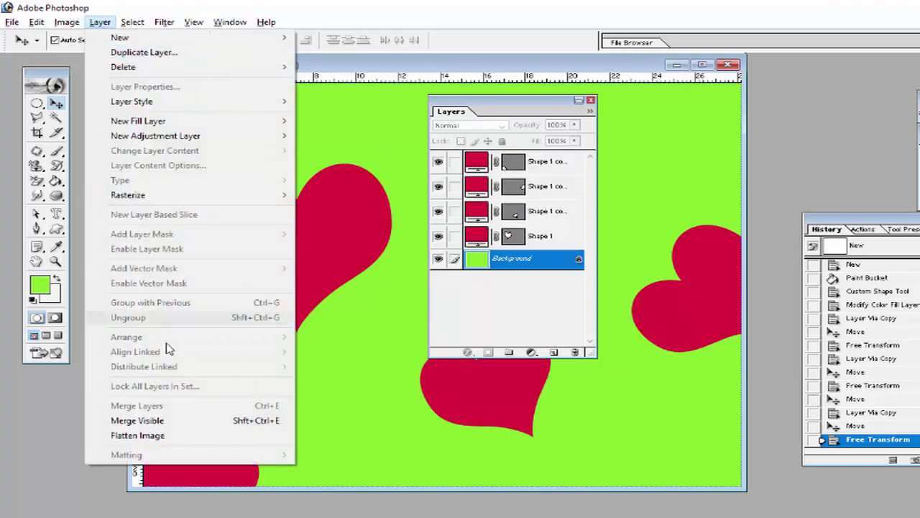
pyautogui.click(183, 438)
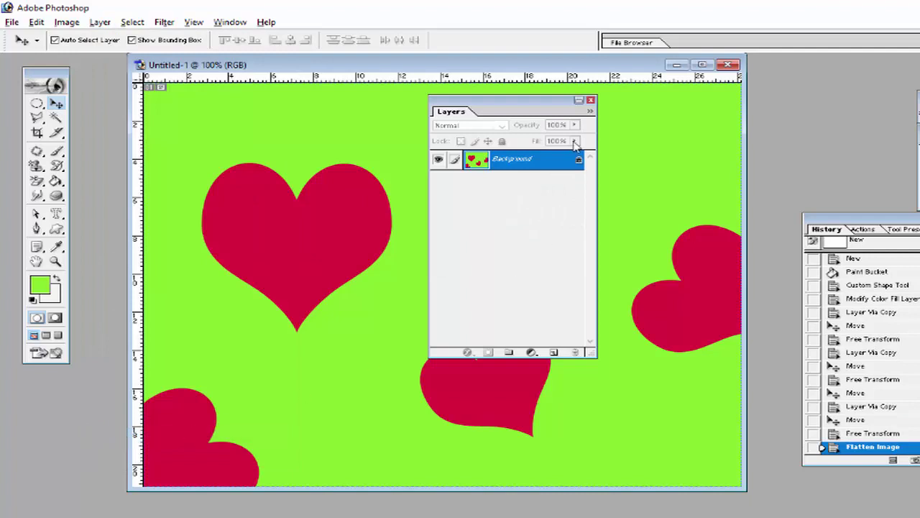
pyautogui.moveTo(532, 107); pyautogui.dragTo(809, 140)
# Step: Start Rough Pastels, zoom the preview out and set Stroke Length 16 with Detail 11
pyautogui.click(164, 22)
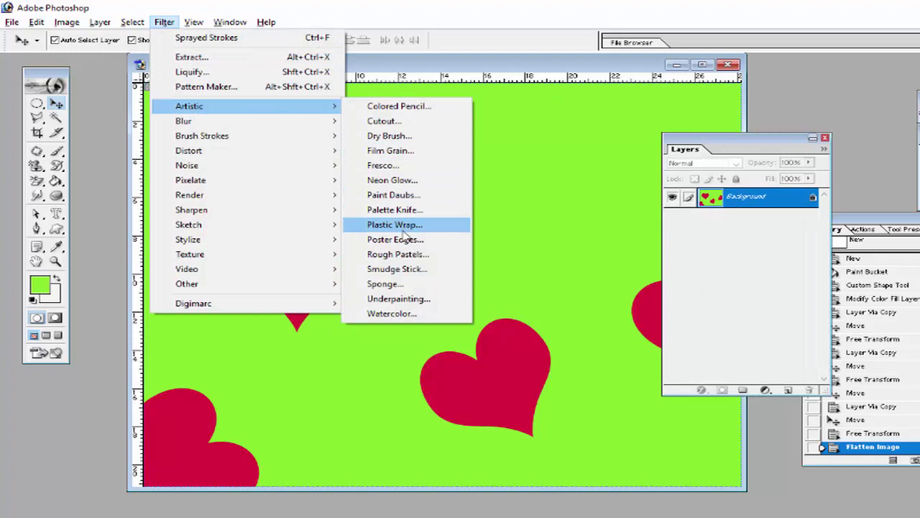
pyautogui.click(397, 254)
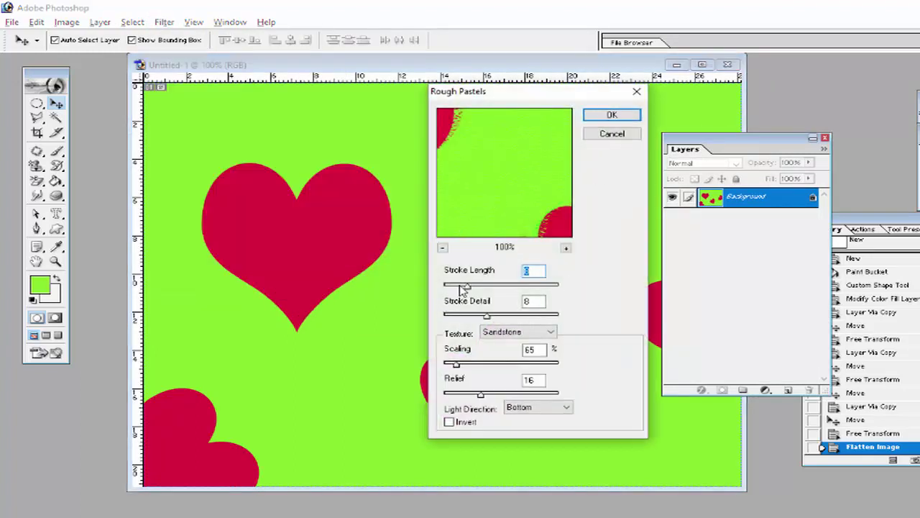
pyautogui.click(444, 248)
pyautogui.click(444, 248)
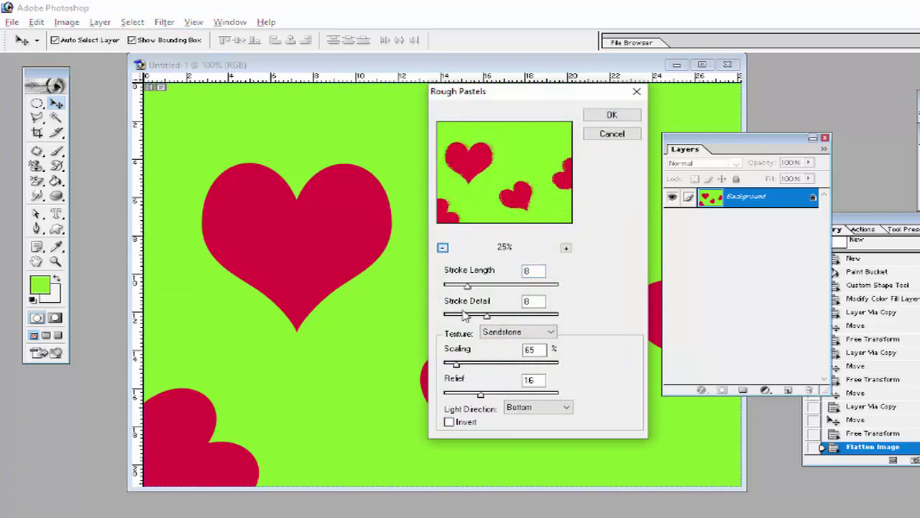
pyautogui.click(464, 287)
pyautogui.moveTo(474, 287)
pyautogui.mouseDown()
pyautogui.moveTo(474, 315)
pyautogui.moveTo(506, 315)
pyautogui.mouseUp()
# Step: Preview the Brick, Burlap, Canvas and Sandstone textures, dismissing the custom texture browser
pyautogui.click(509, 333)
pyautogui.click(508, 344)
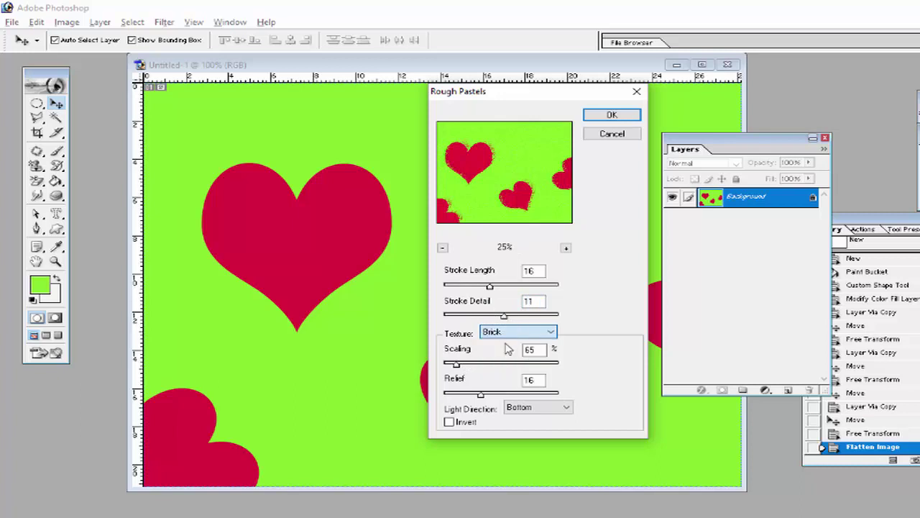
pyautogui.click(506, 331)
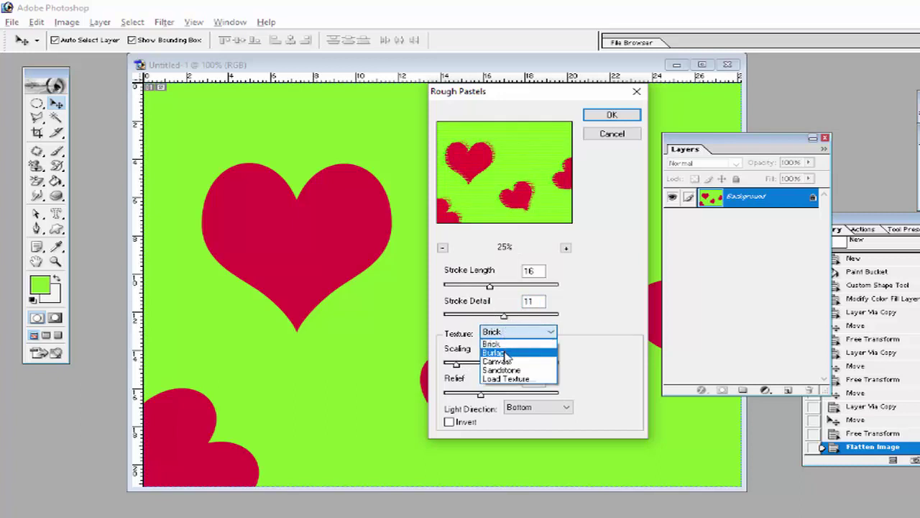
pyautogui.click(508, 353)
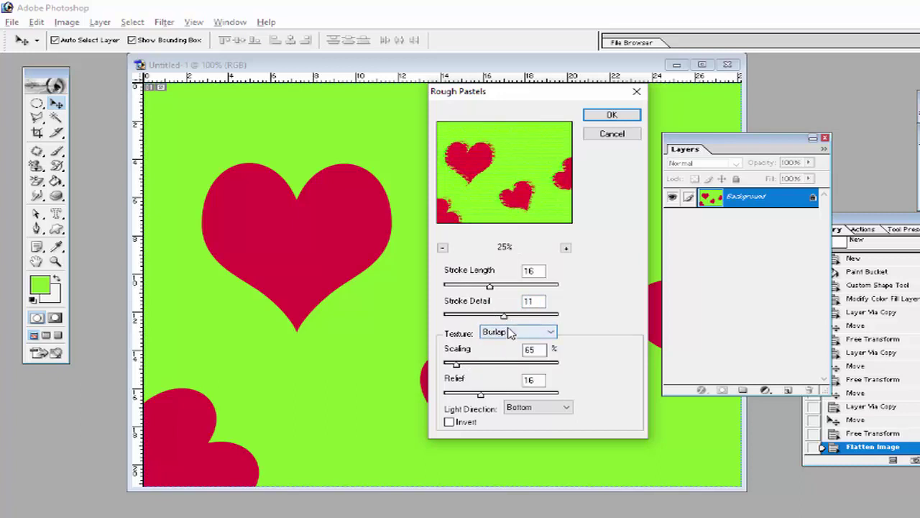
pyautogui.click(523, 333)
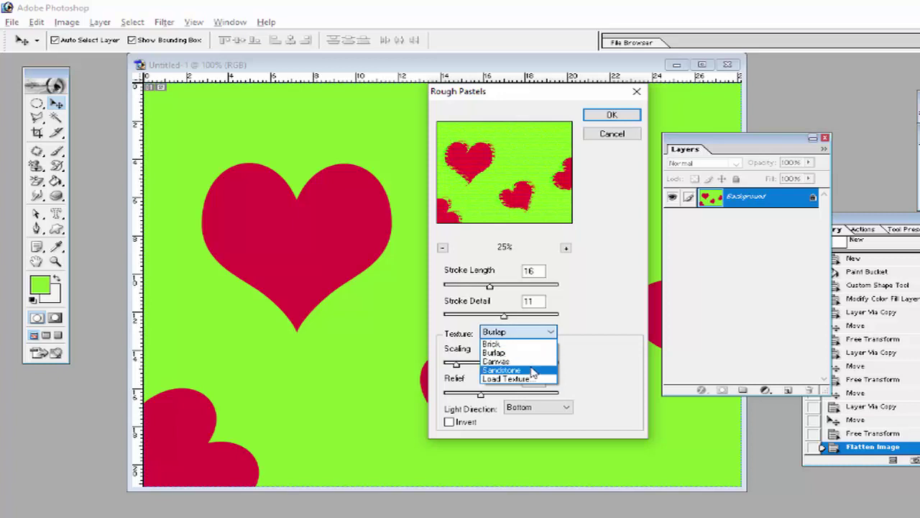
pyautogui.click(532, 363)
pyautogui.click(518, 331)
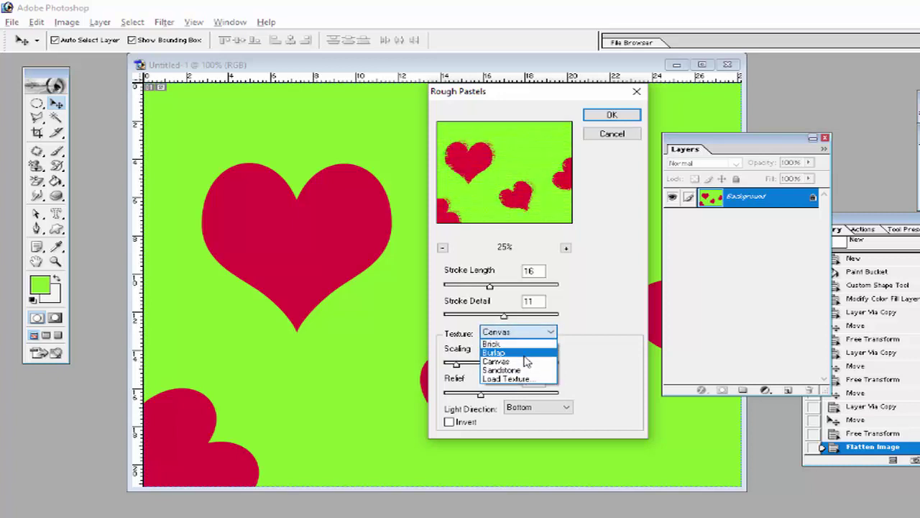
pyautogui.click(525, 370)
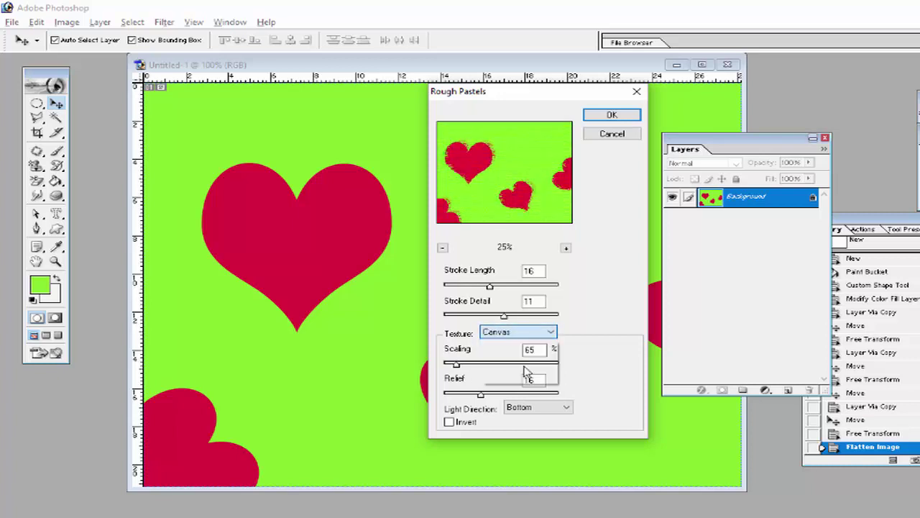
pyautogui.click(524, 333)
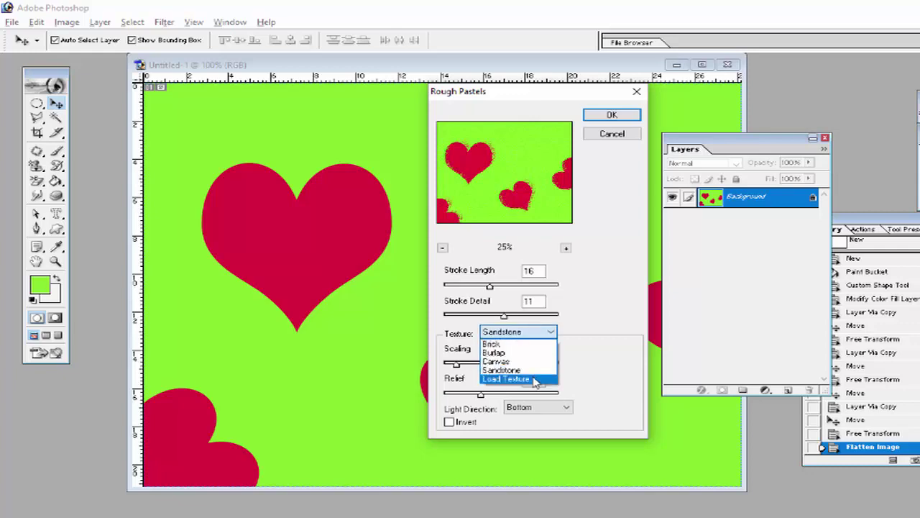
pyautogui.click(534, 379)
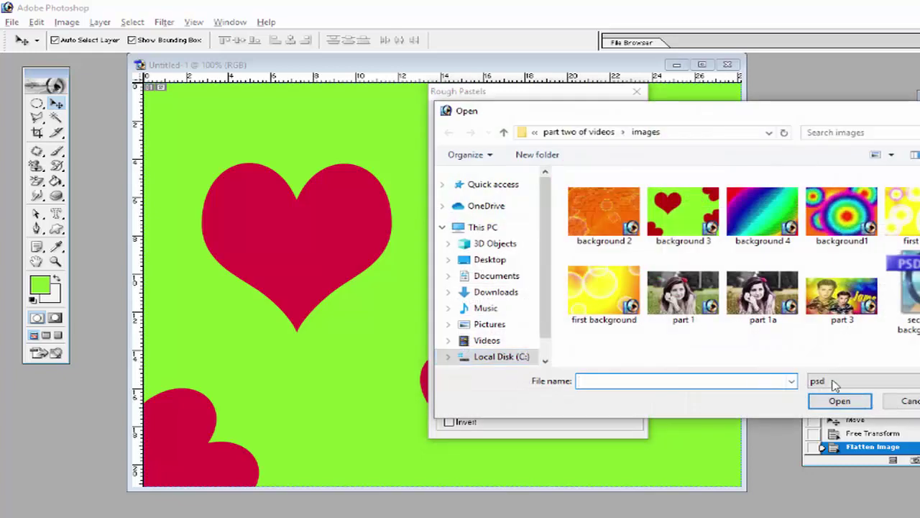
pyautogui.click(895, 400)
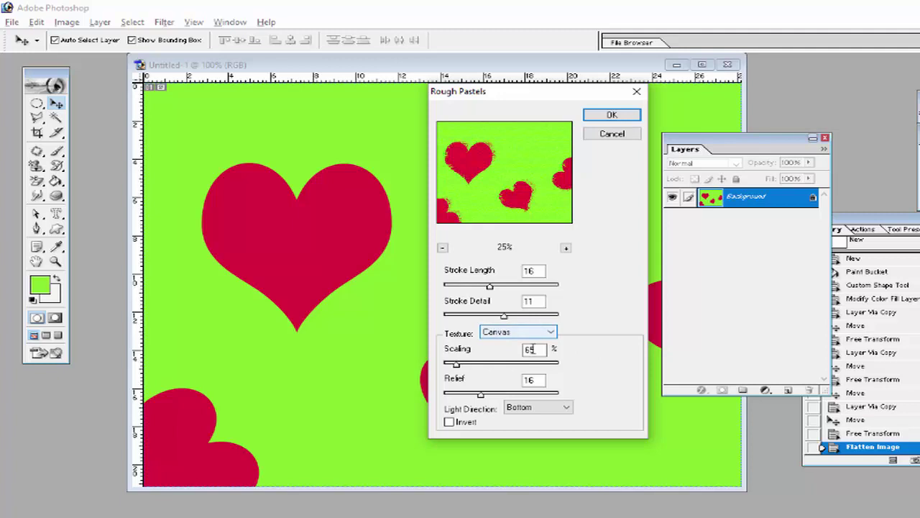
# Step: Choose Sandstone texture with Relief 8, apply the filter and move the Layers palette aside
pyautogui.click(520, 332)
pyautogui.click(523, 370)
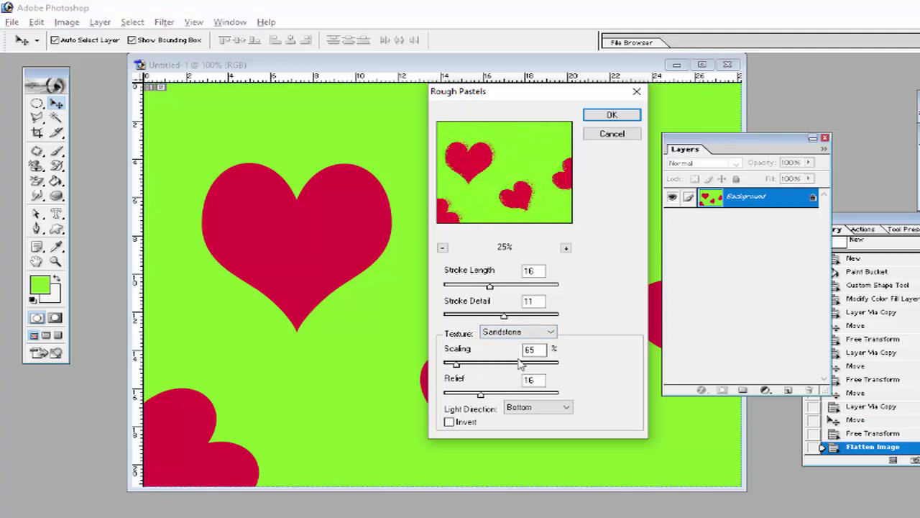
pyautogui.moveTo(480, 394)
pyautogui.mouseDown()
pyautogui.moveTo(494, 392)
pyautogui.moveTo(463, 395)
pyautogui.mouseUp()
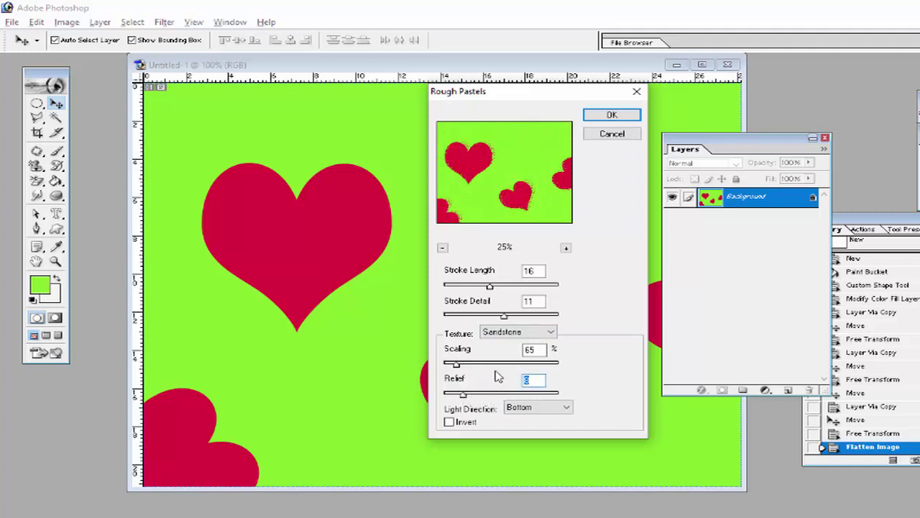
pyautogui.click(609, 116)
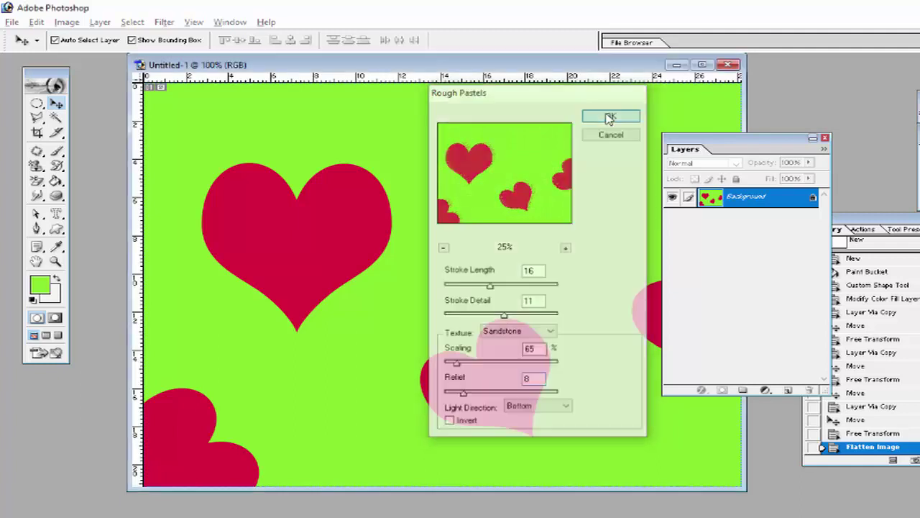
pyautogui.moveTo(707, 147); pyautogui.dragTo(772, 136)
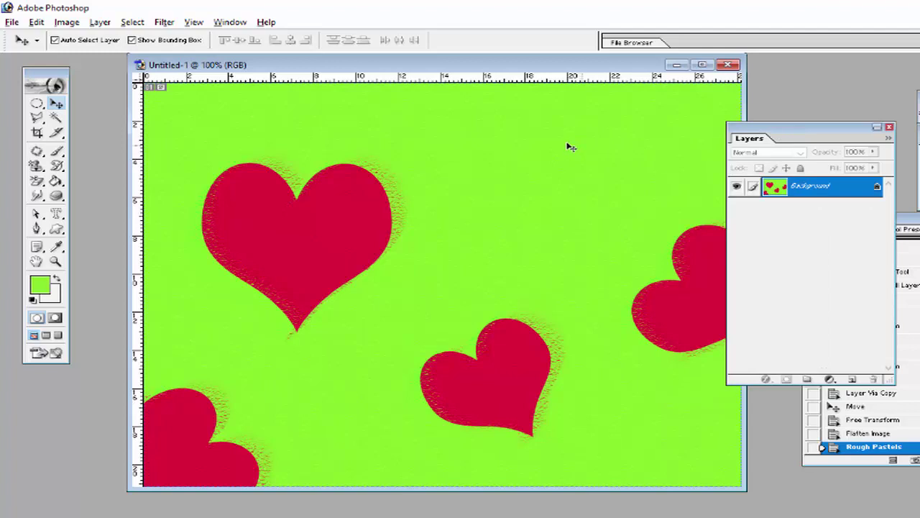
# Step: Apply the Pixelate Fragment filter over the Rough Pastels image, then bring up the File menu
pyautogui.click(165, 23)
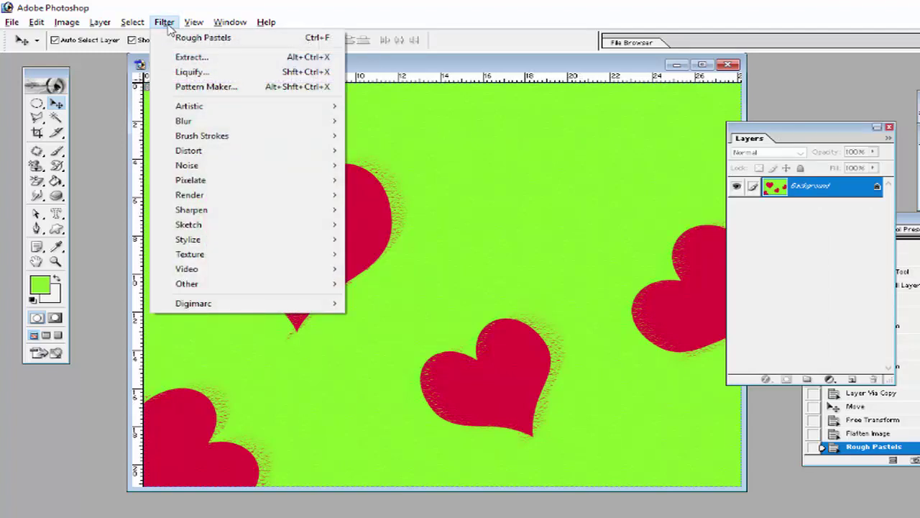
pyautogui.click(164, 22)
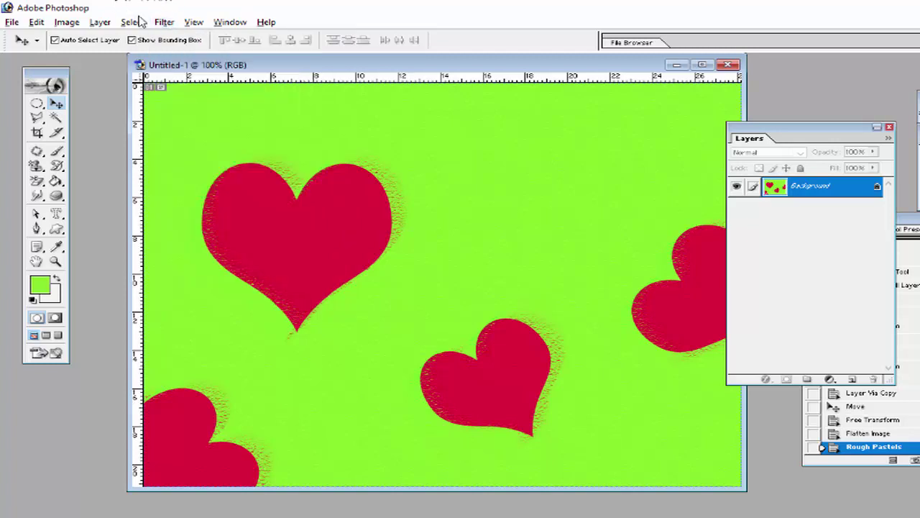
pyautogui.click(164, 23)
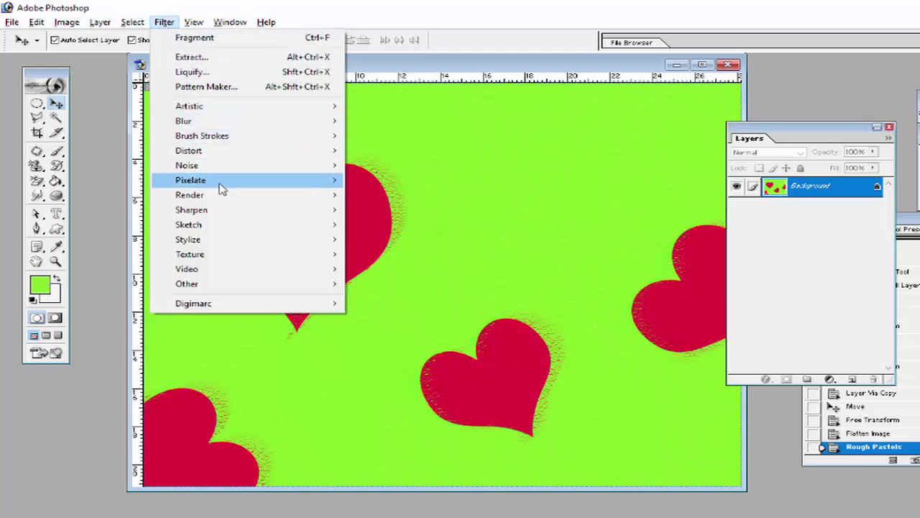
pyautogui.moveTo(220, 189)
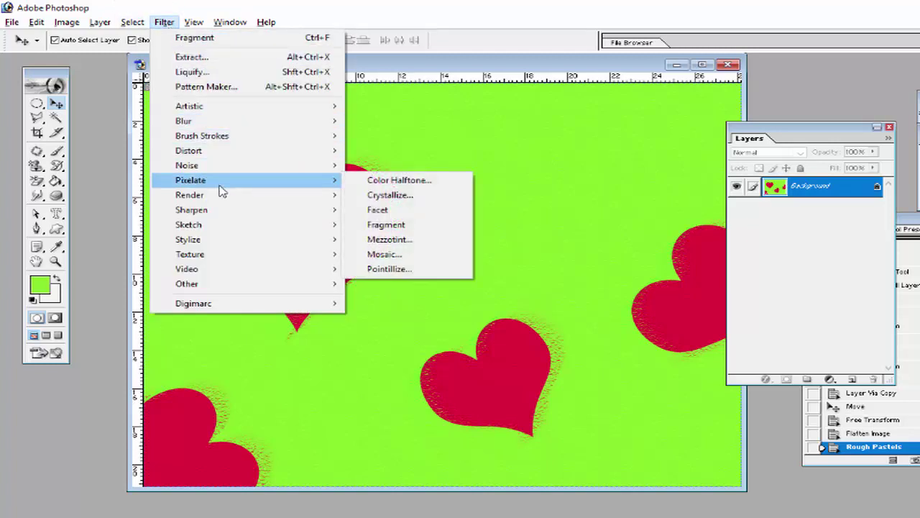
pyautogui.click(386, 225)
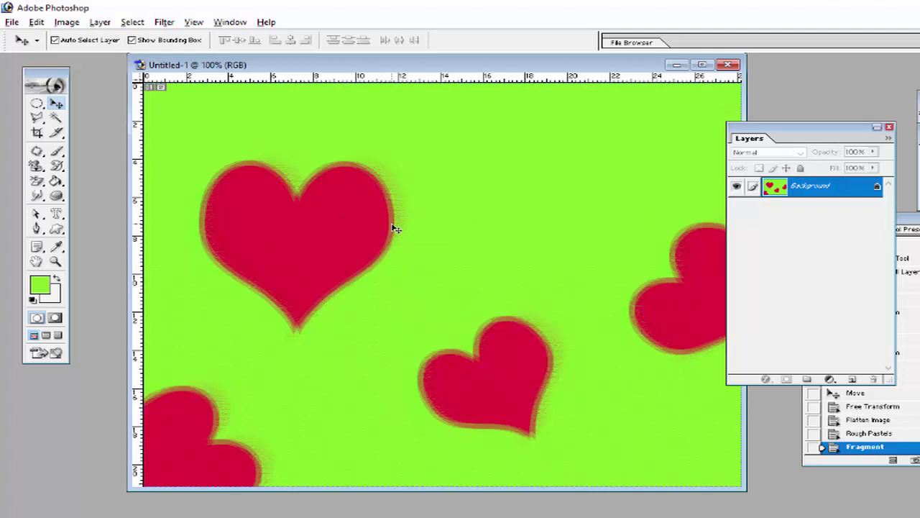
pyautogui.click(11, 22)
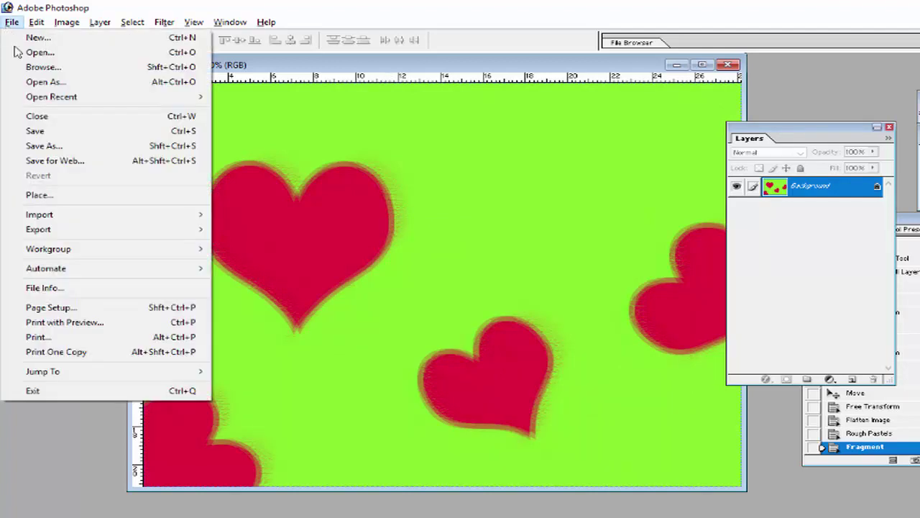
# Step: Save the image as 'second background' and close the document
pyautogui.click(62, 146)
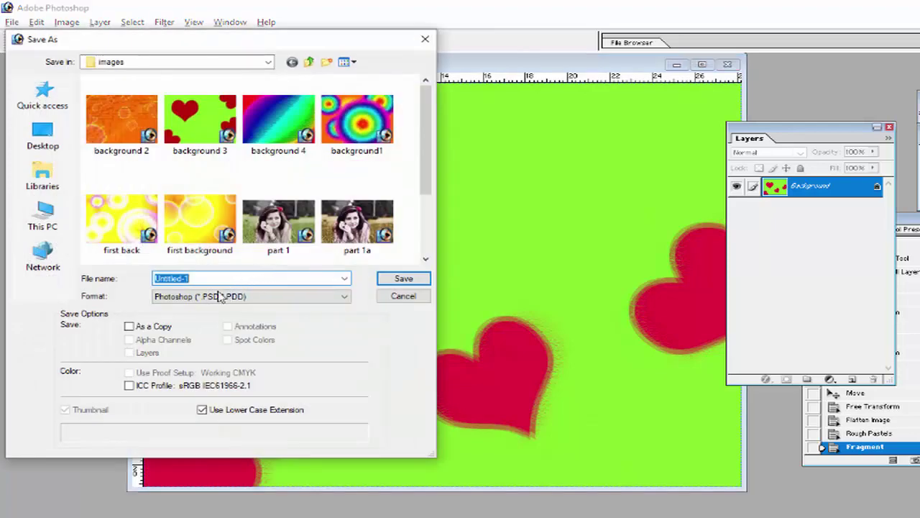
pyautogui.write('second background')
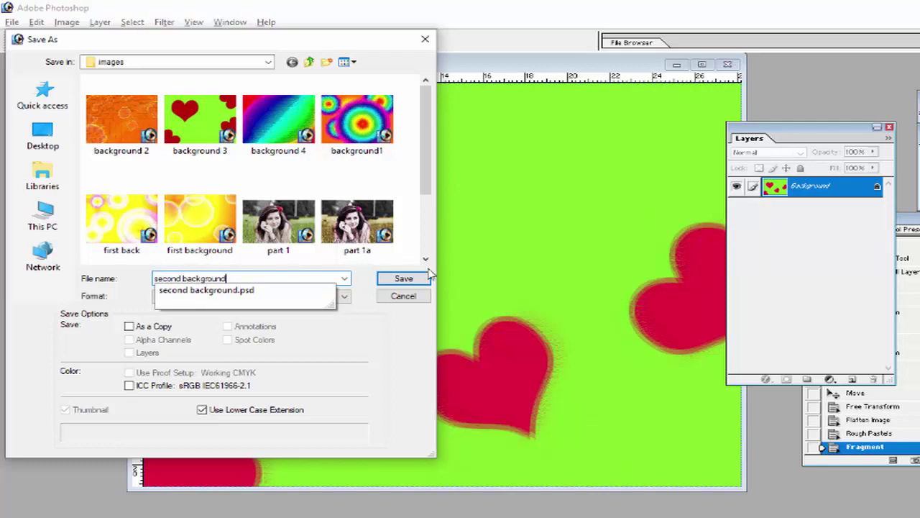
pyautogui.click(404, 278)
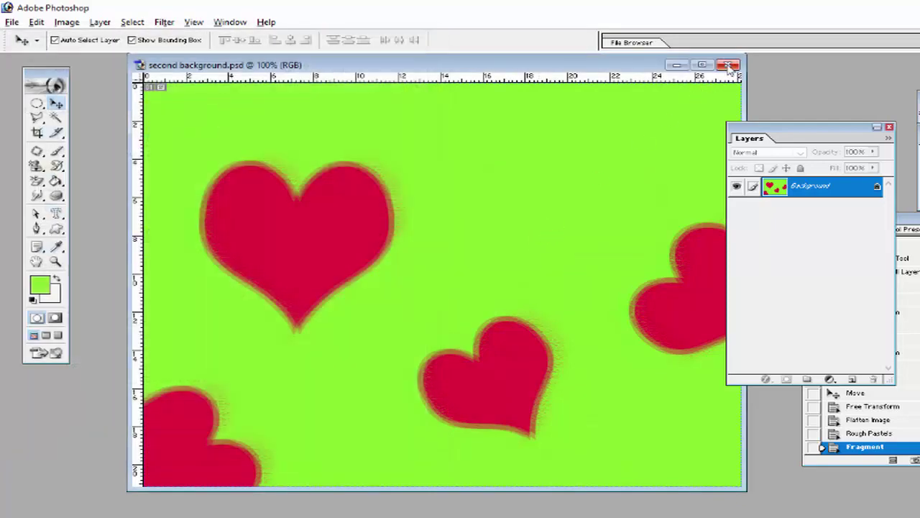
pyautogui.click(728, 64)
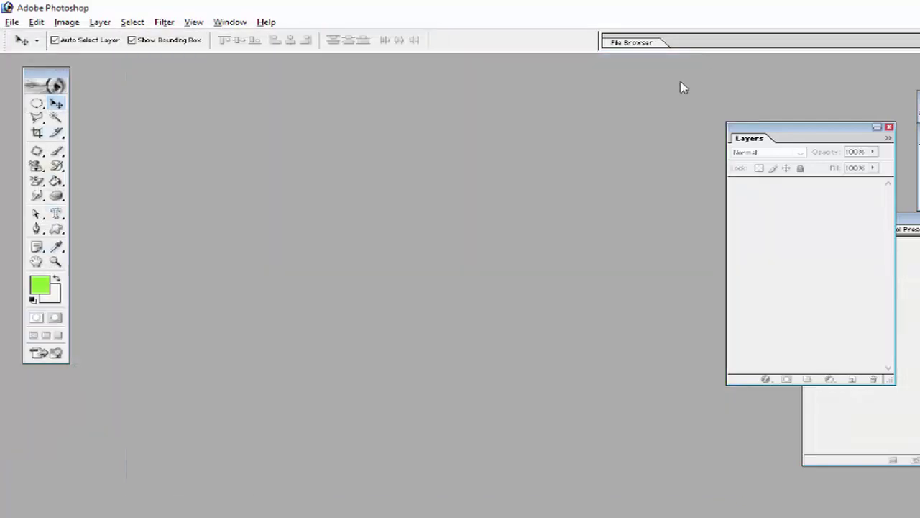
pyautogui.click(12, 21)
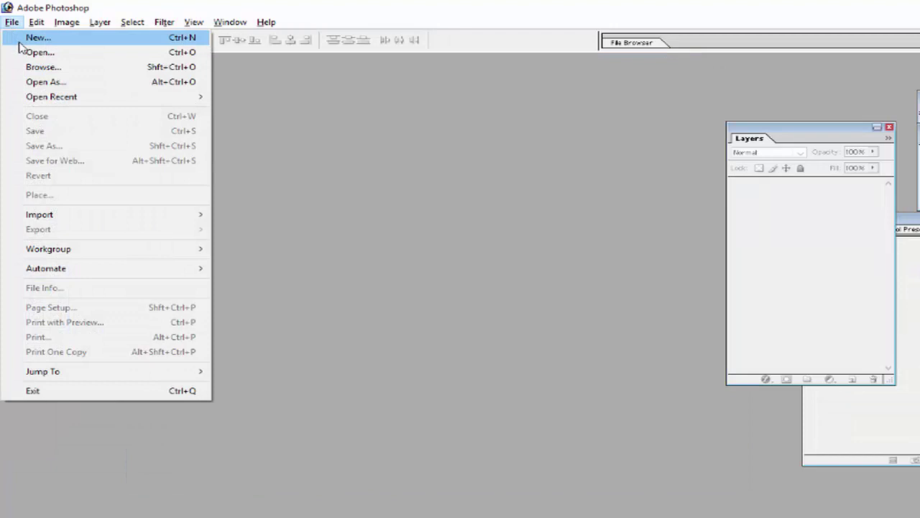
# Step: Create a new 800 x 600 pixel document and move its window to the right
pyautogui.click(28, 38)
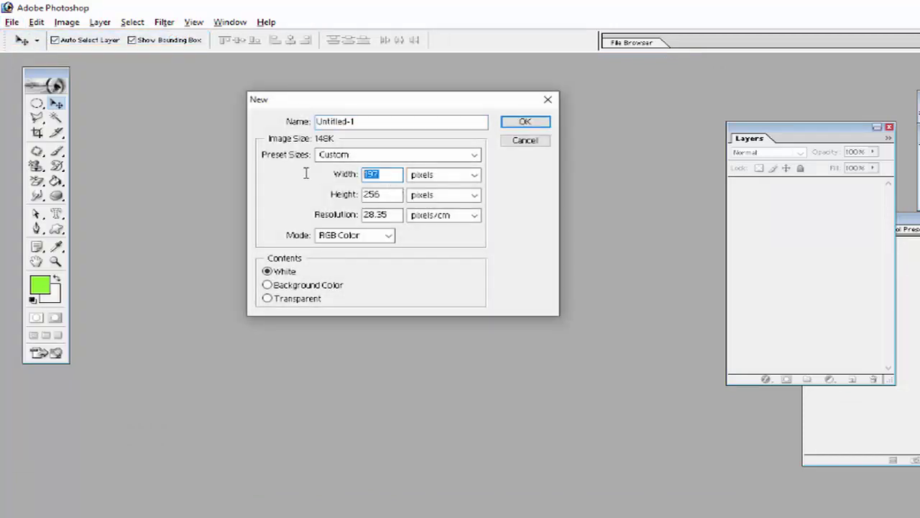
pyautogui.write('800')
pyautogui.moveTo(388, 196); pyautogui.dragTo(324, 200)
pyautogui.write('600')
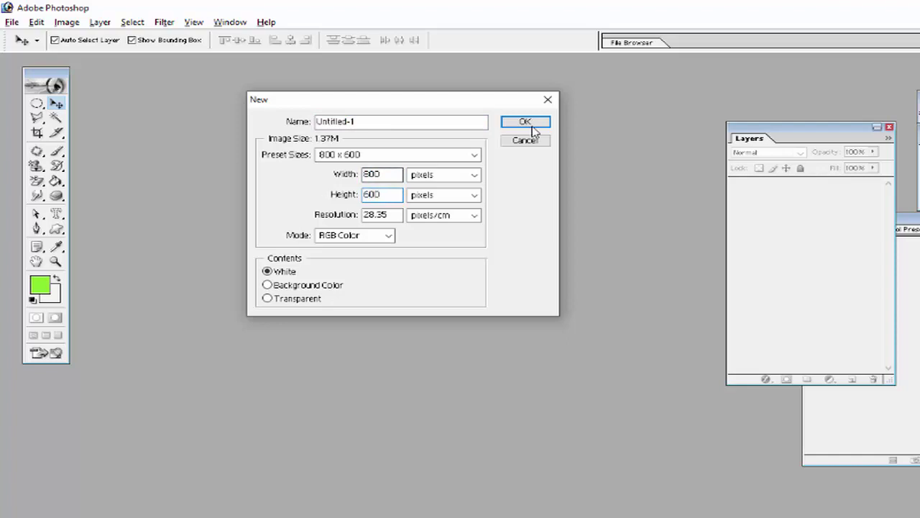
pyautogui.click(532, 122)
pyautogui.moveTo(425, 67); pyautogui.dragTo(539, 69)
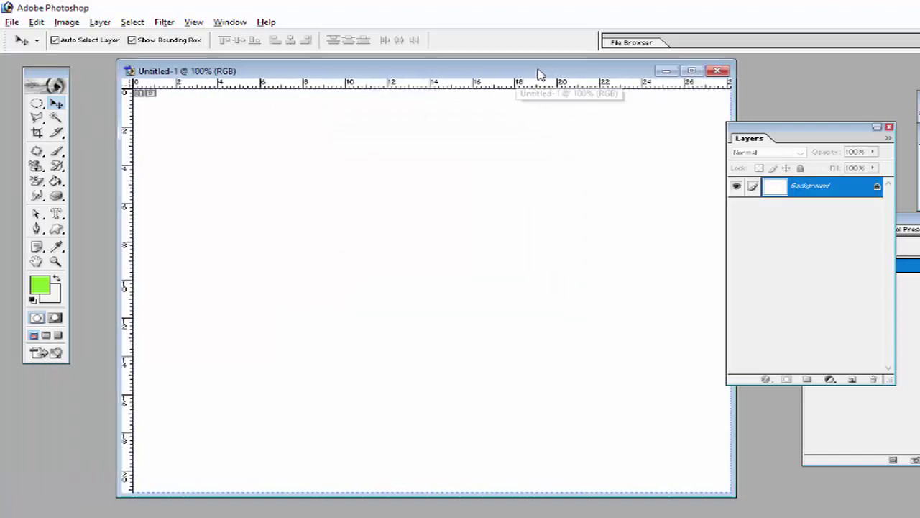
# Step: Switch to the Gradient Tool with the Orange, Yellow, Orange preset and try a fill
pyautogui.click(56, 181)
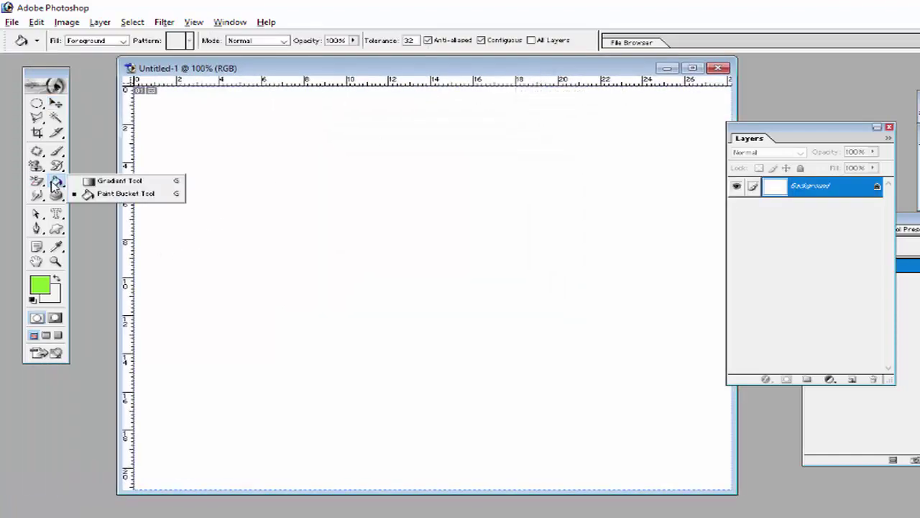
pyautogui.click(101, 181)
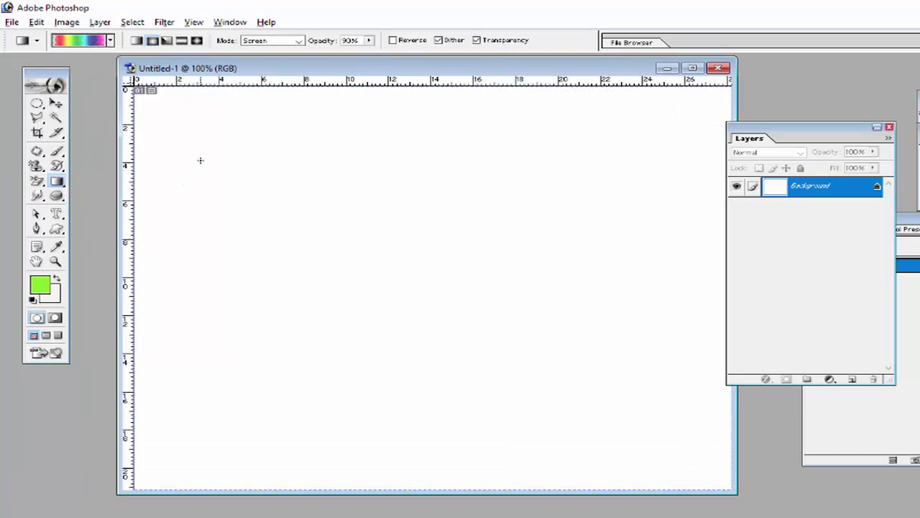
pyautogui.click(72, 42)
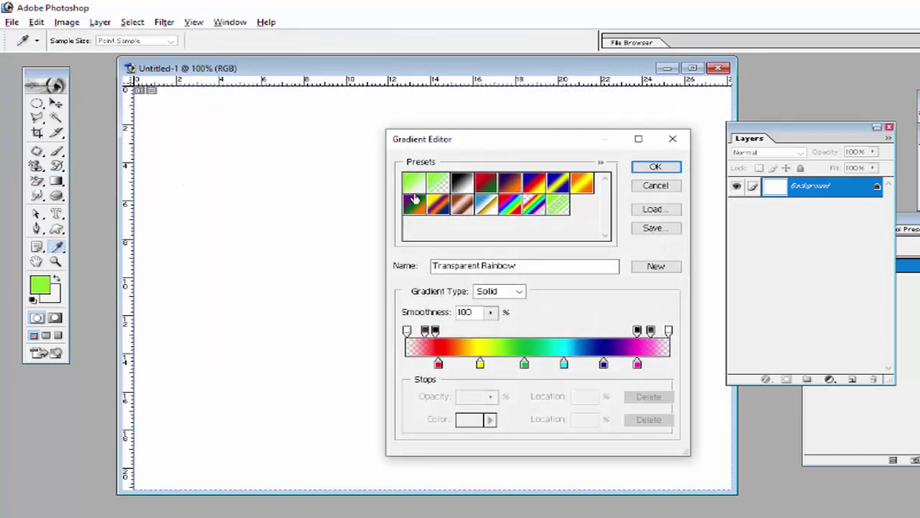
pyautogui.click(582, 183)
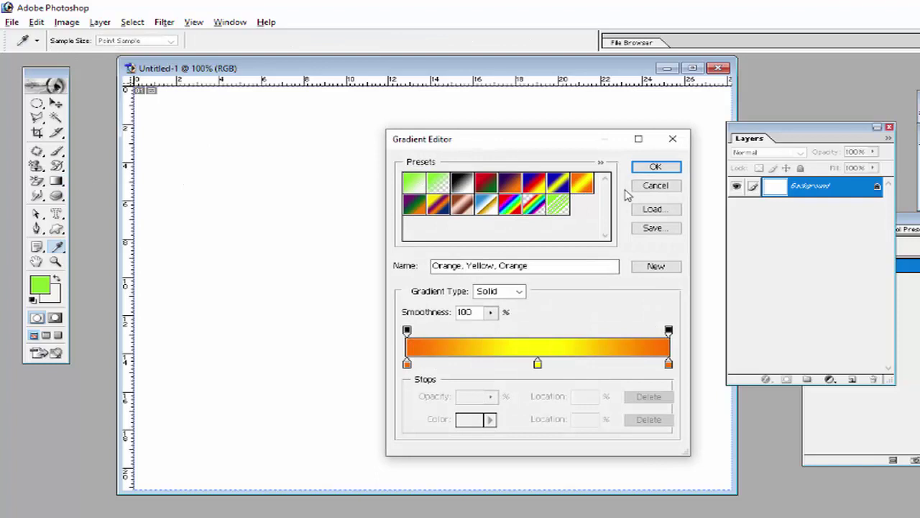
pyautogui.click(647, 169)
pyautogui.moveTo(233, 125); pyautogui.dragTo(619, 381)
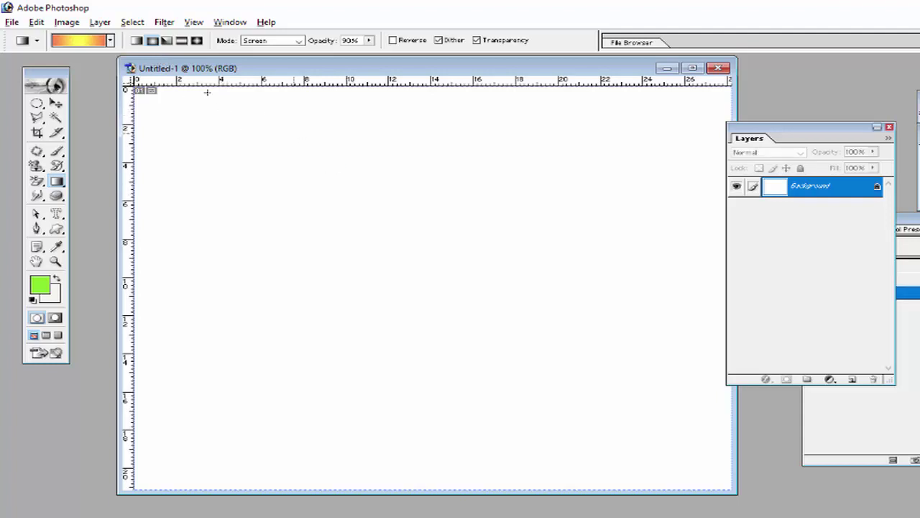
# Step: Set a Linear gradient in Normal mode and fill the canvas diagonally
pyautogui.click(136, 41)
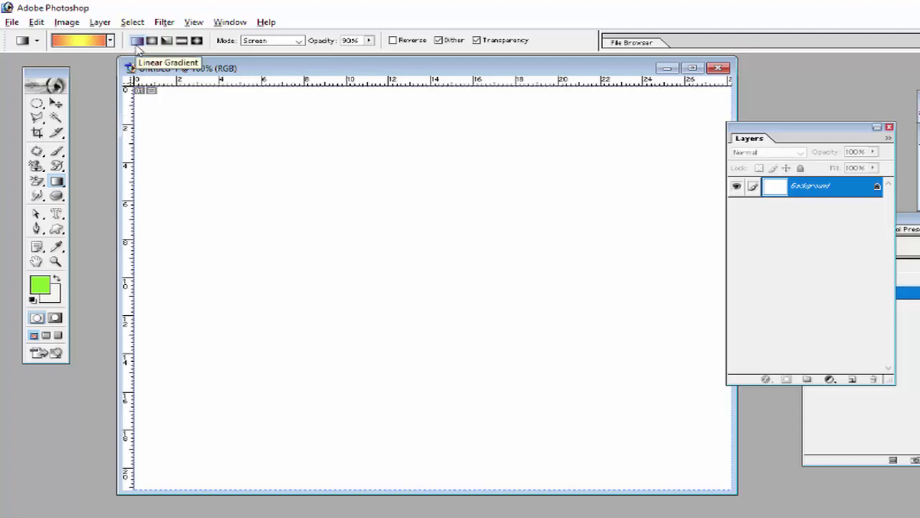
pyautogui.click(259, 41)
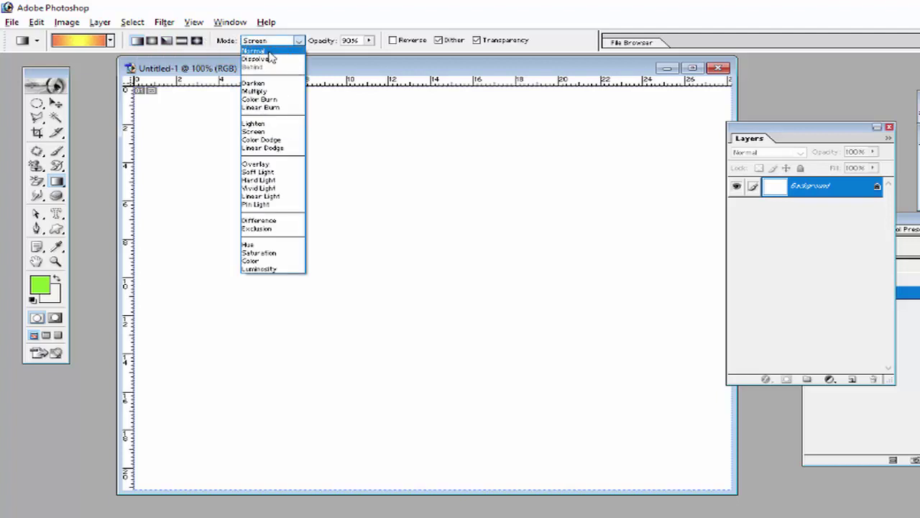
pyautogui.click(259, 51)
pyautogui.moveTo(370, 122); pyautogui.dragTo(295, 419)
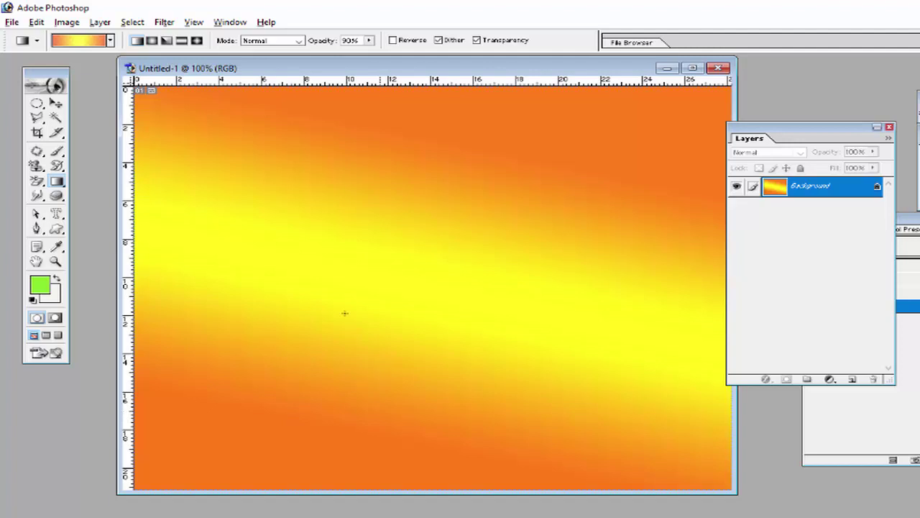
# Step: Load the Gradient Tool #1 preset and switch to the Diamond gradient style
pyautogui.click(37, 41)
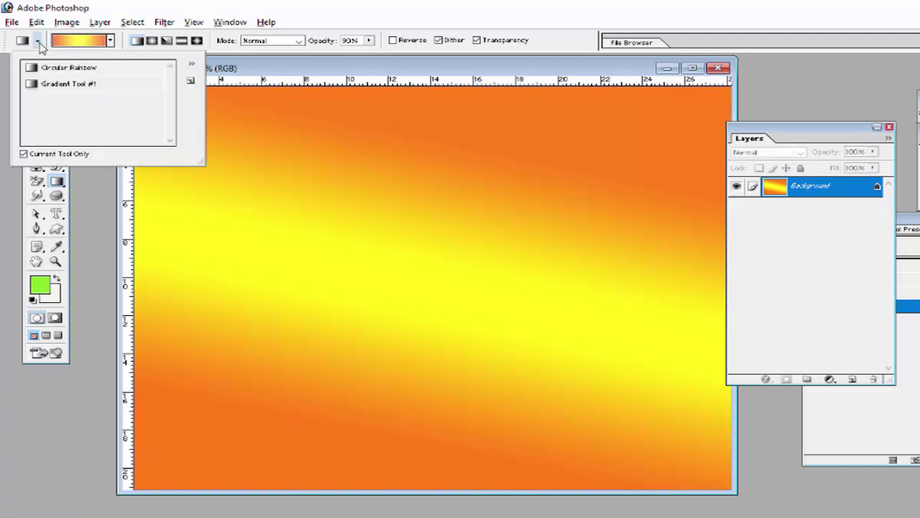
pyautogui.click(47, 84)
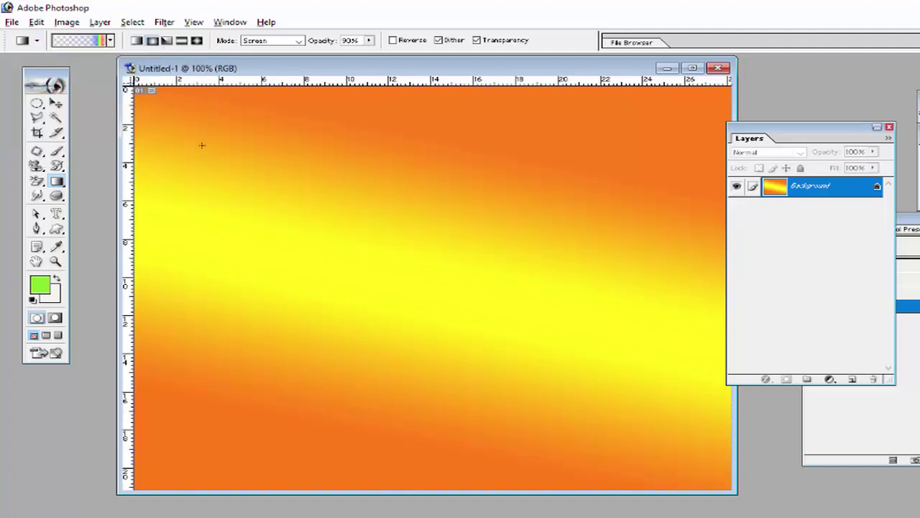
pyautogui.click(37, 41)
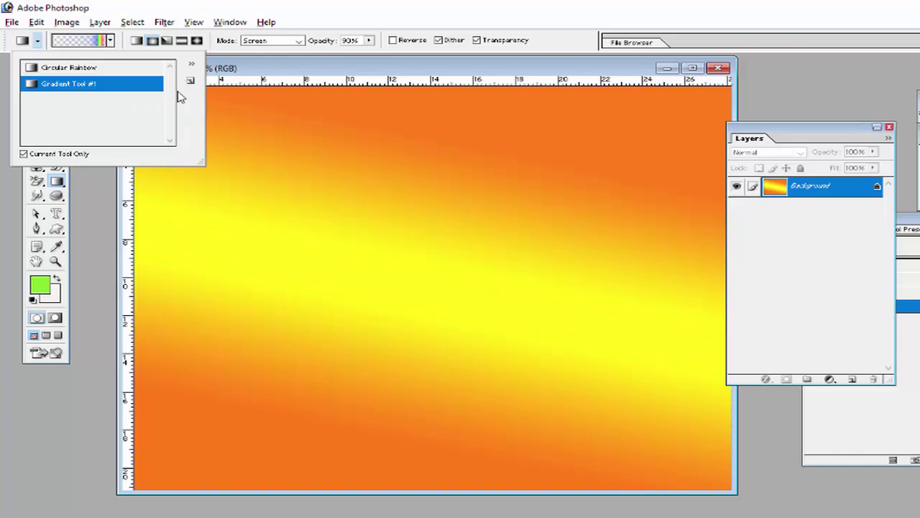
pyautogui.click(134, 89)
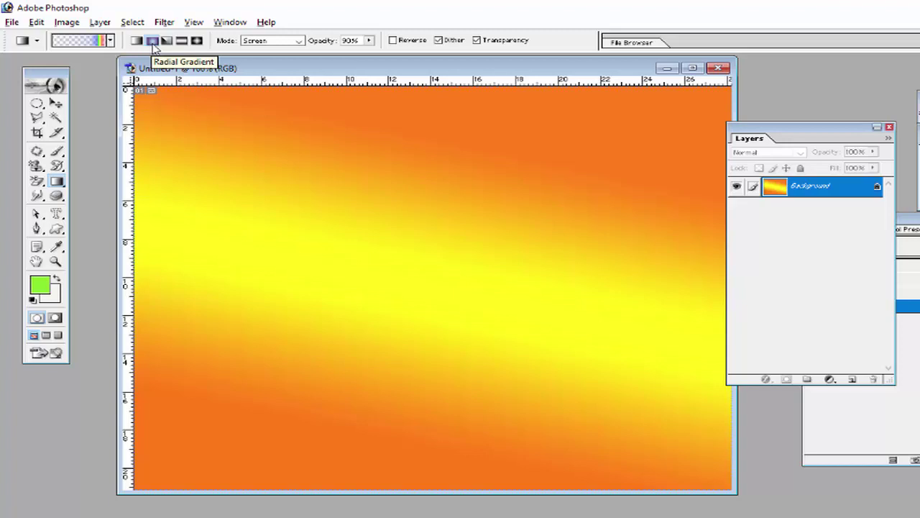
pyautogui.click(196, 42)
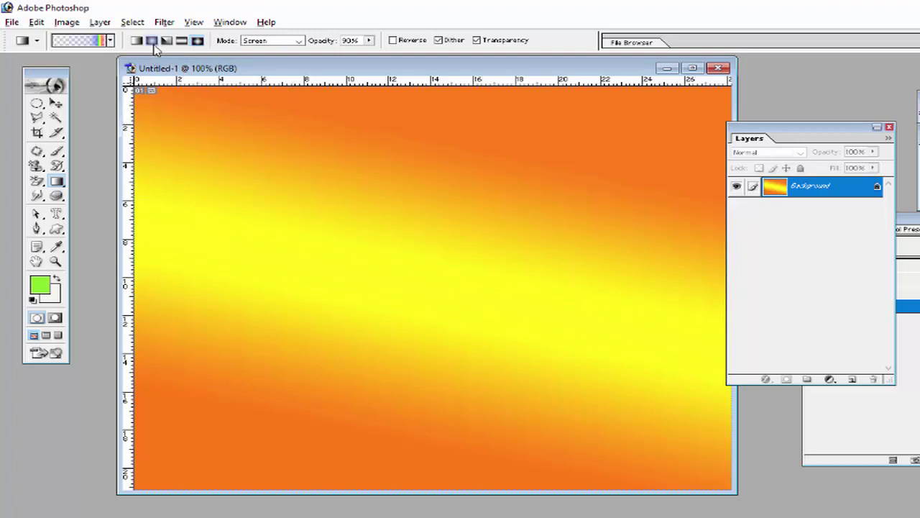
# Step: Drag eight diamond gradients of varied sizes and angles across the canvas
pyautogui.click(198, 42)
pyautogui.moveTo(218, 147); pyautogui.dragTo(252, 177)
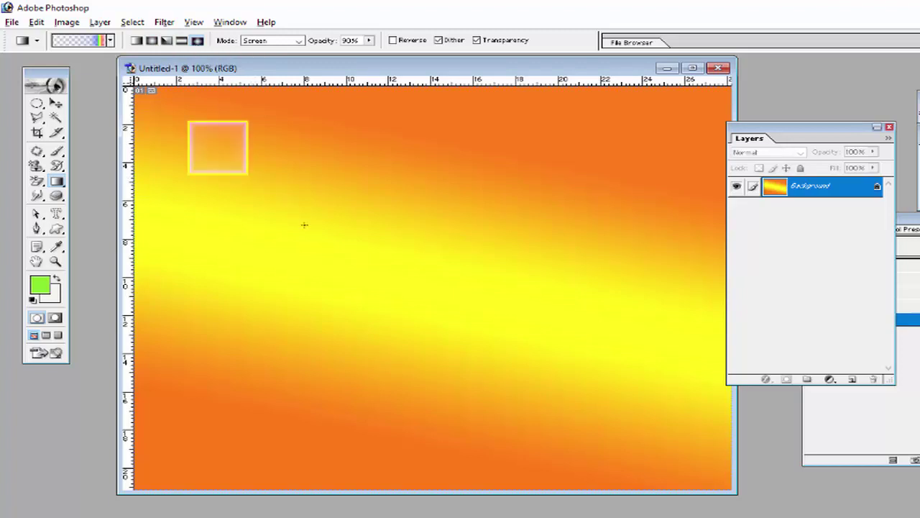
pyautogui.moveTo(346, 209); pyautogui.dragTo(329, 254)
pyautogui.moveTo(508, 243); pyautogui.dragTo(496, 324)
pyautogui.moveTo(199, 363); pyautogui.dragTo(295, 434)
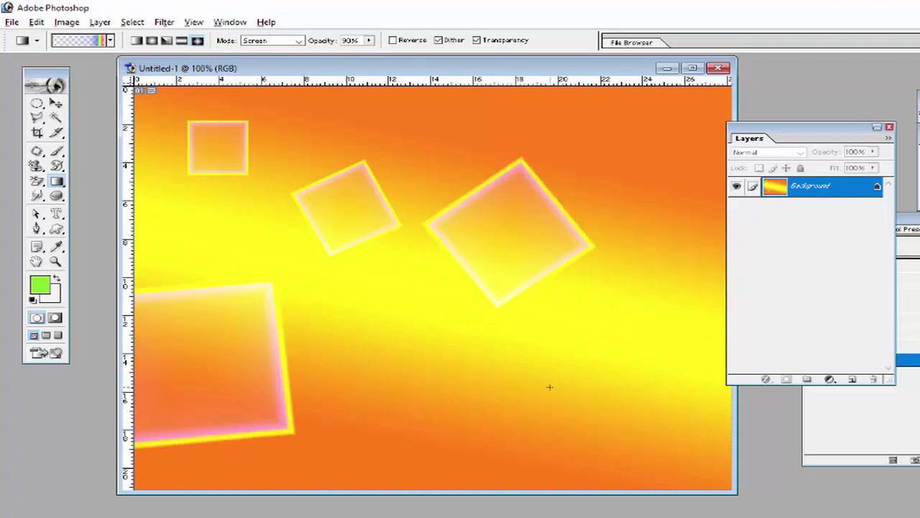
pyautogui.moveTo(653, 344); pyautogui.dragTo(620, 391)
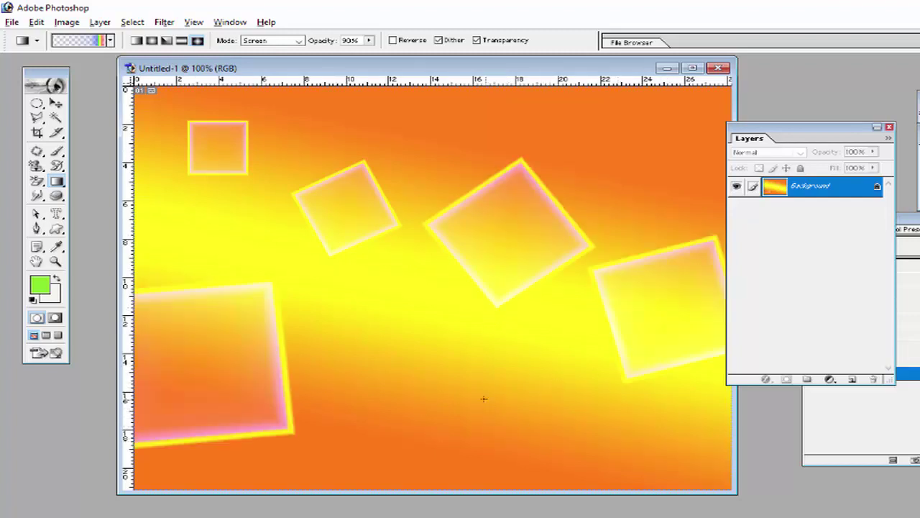
pyautogui.moveTo(480, 475); pyautogui.dragTo(481, 475)
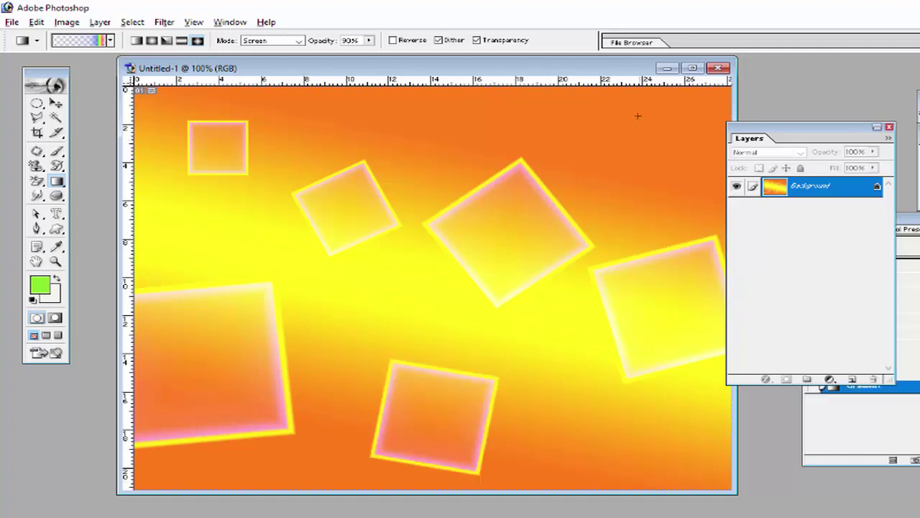
pyautogui.moveTo(640, 135); pyautogui.dragTo(639, 99)
pyautogui.moveTo(504, 117); pyautogui.dragTo(476, 101)
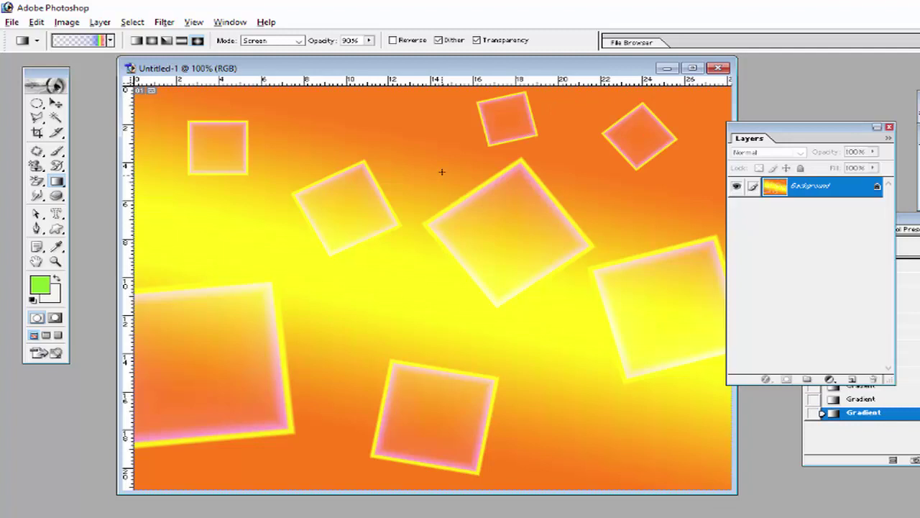
pyautogui.click(164, 21)
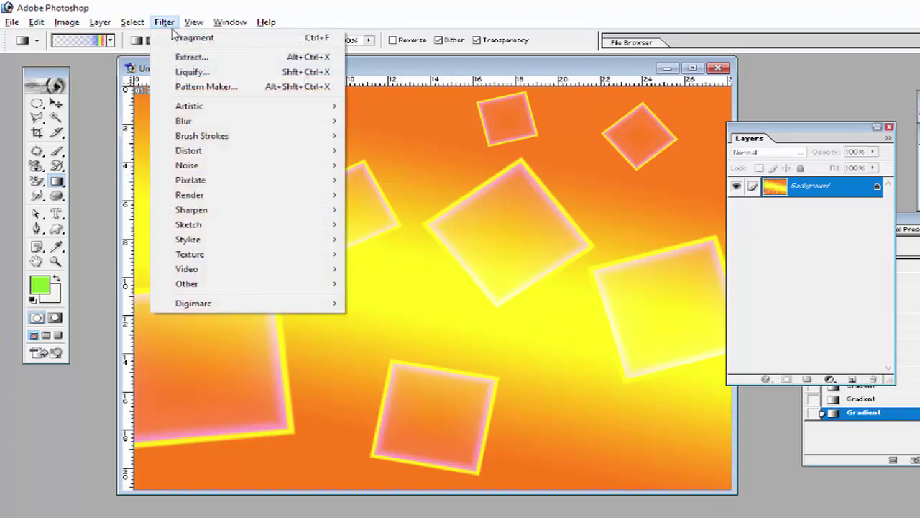
# Step: Apply Dust & Scratches at a radius of about 65 to soften the glowing squares
pyautogui.moveTo(221, 173)
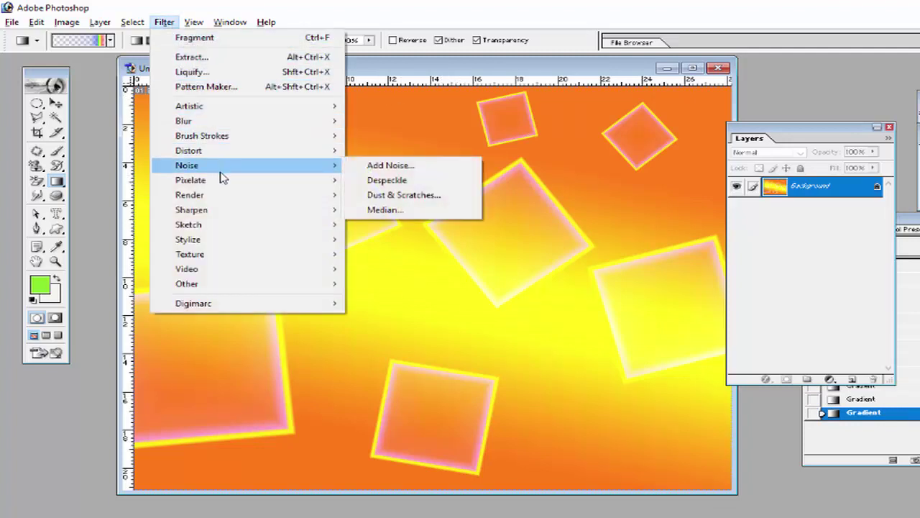
pyautogui.click(410, 197)
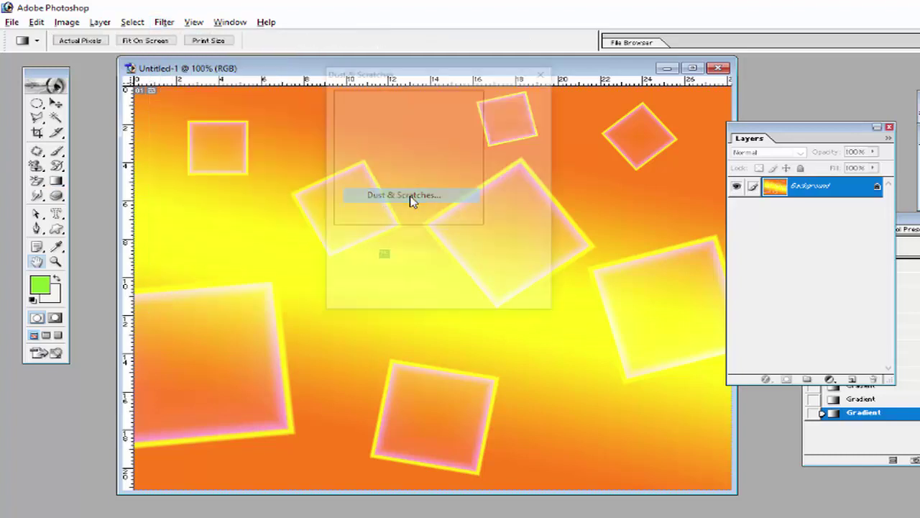
pyautogui.click(336, 234)
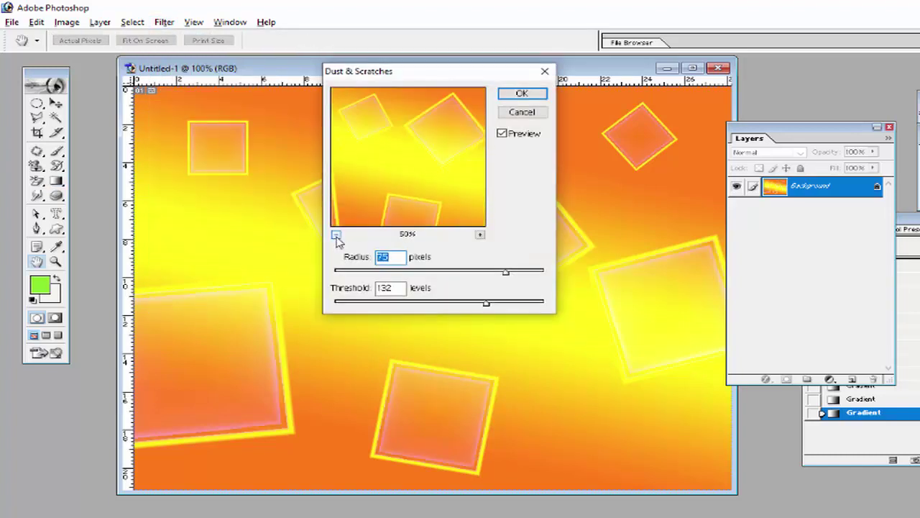
pyautogui.click(335, 234)
pyautogui.click(521, 271)
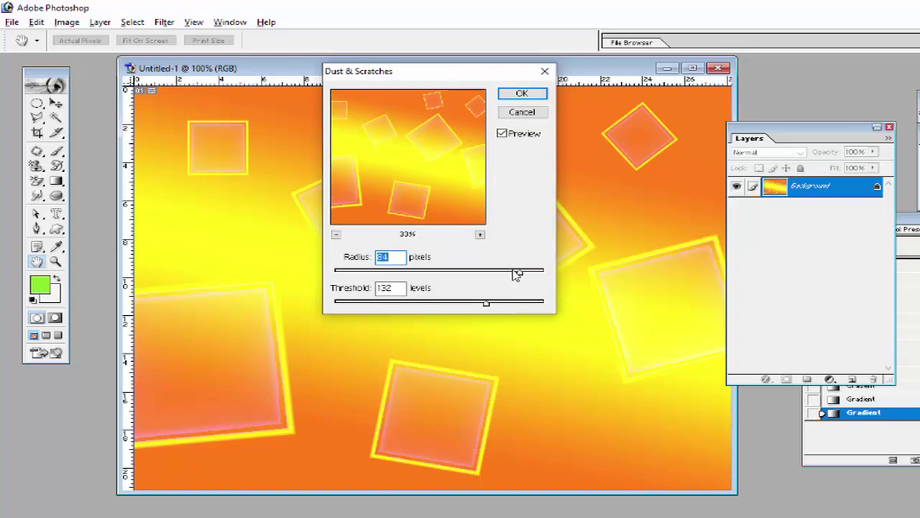
pyautogui.moveTo(507, 275); pyautogui.dragTo(533, 306)
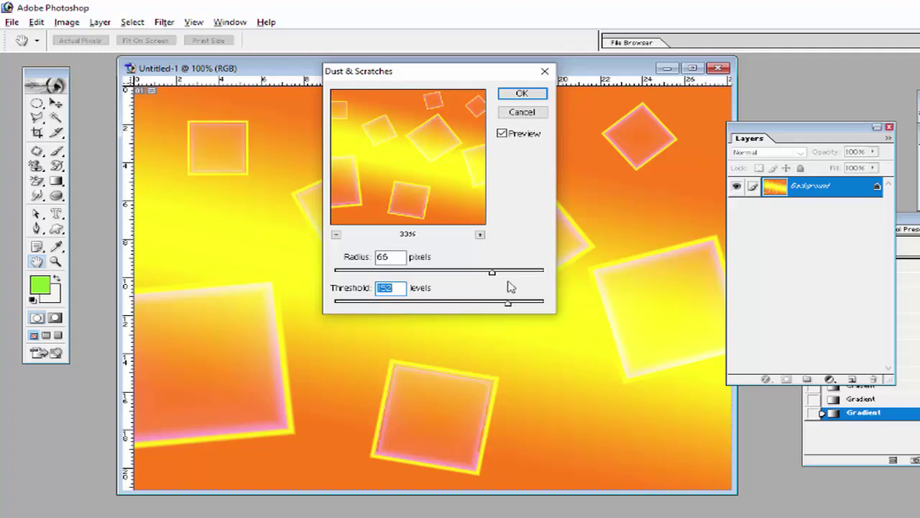
pyautogui.click(521, 93)
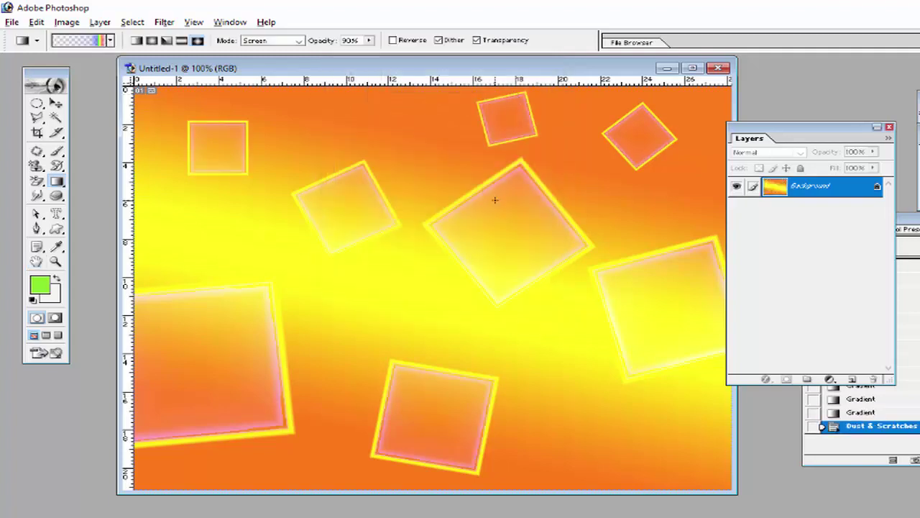
# Step: Apply a Medium-size Ripple filter with a higher Amount to give the squares wavy edges
pyautogui.click(161, 23)
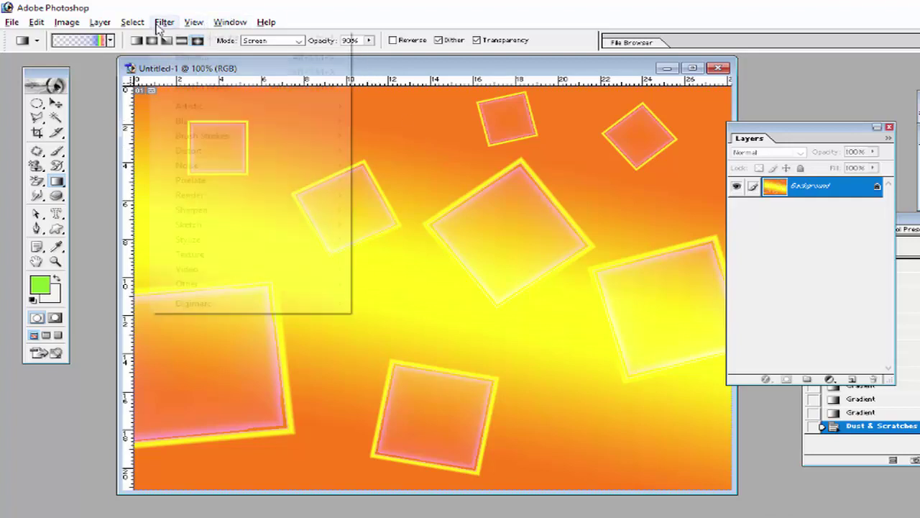
pyautogui.moveTo(219, 154)
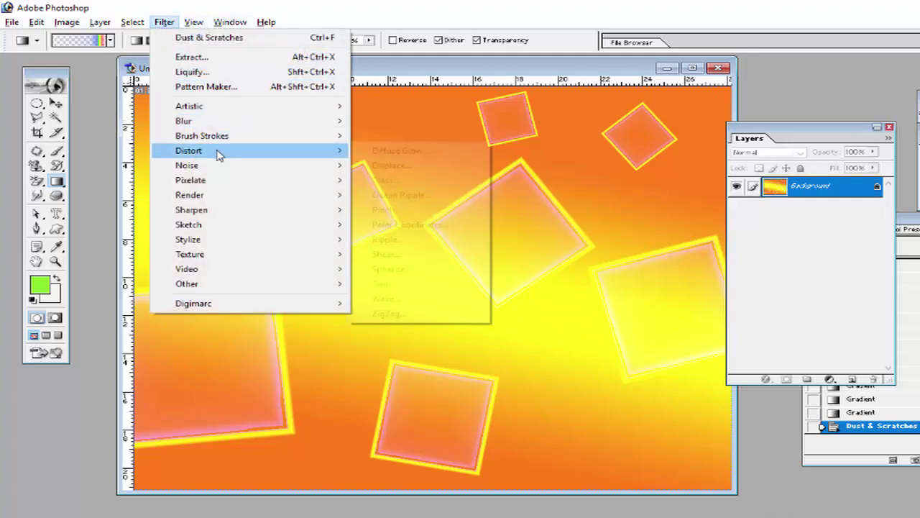
pyautogui.click(417, 242)
pyautogui.click(442, 287)
pyautogui.click(443, 286)
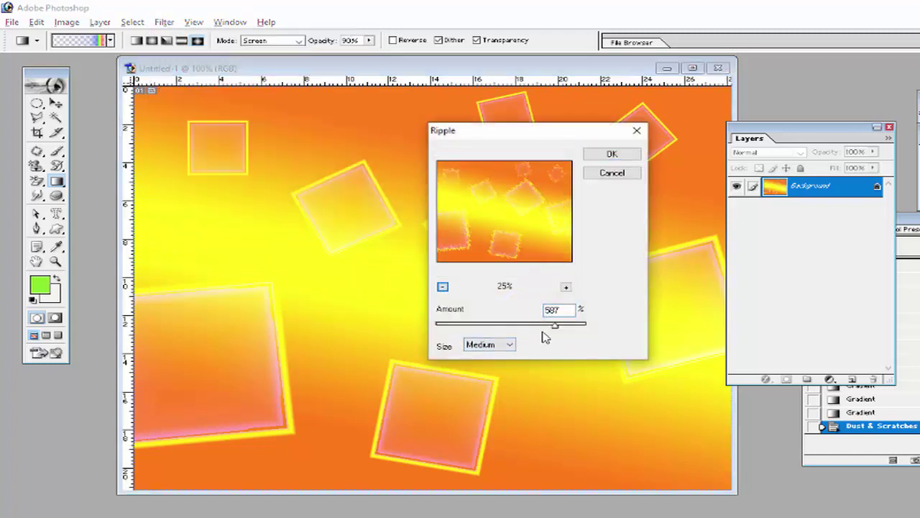
pyautogui.moveTo(554, 325)
pyautogui.mouseDown()
pyautogui.moveTo(563, 328)
pyautogui.moveTo(524, 326)
pyautogui.moveTo(554, 327)
pyautogui.mouseUp()
pyautogui.click(596, 155)
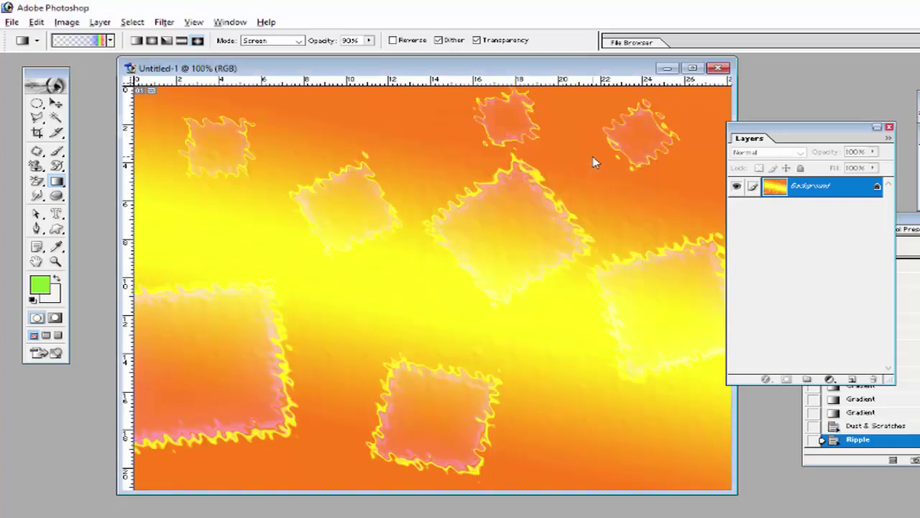
pyautogui.click(165, 22)
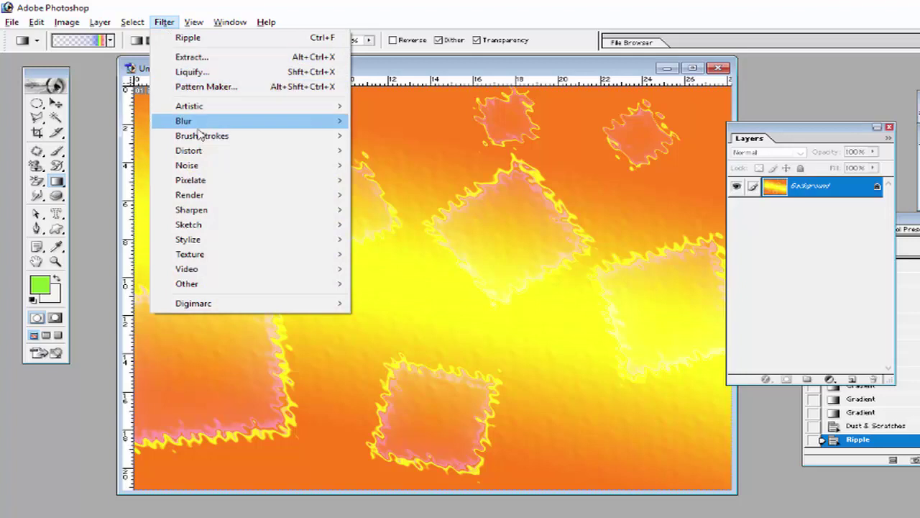
pyautogui.moveTo(213, 180)
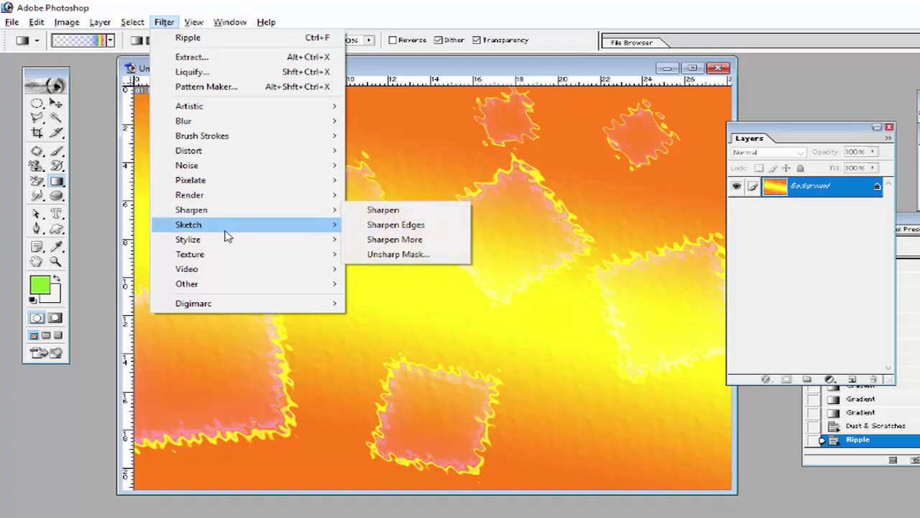
pyautogui.moveTo(226, 241)
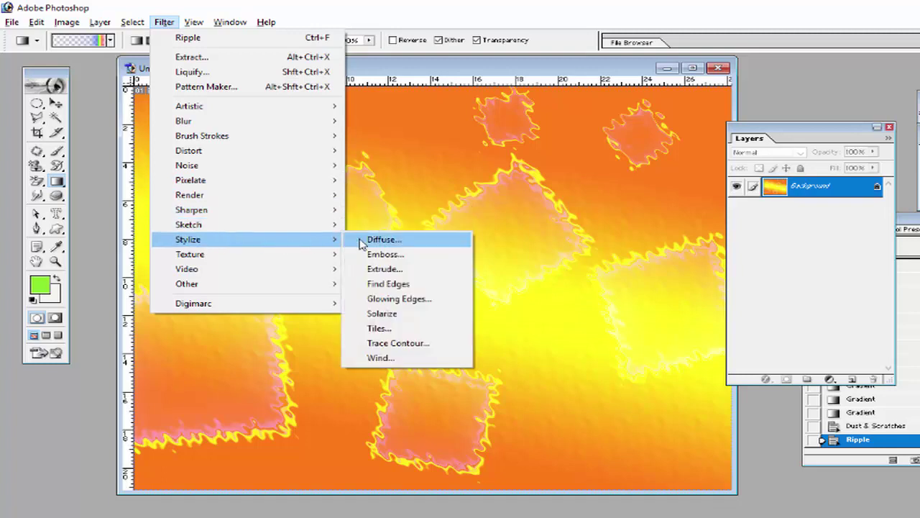
pyautogui.click(386, 270)
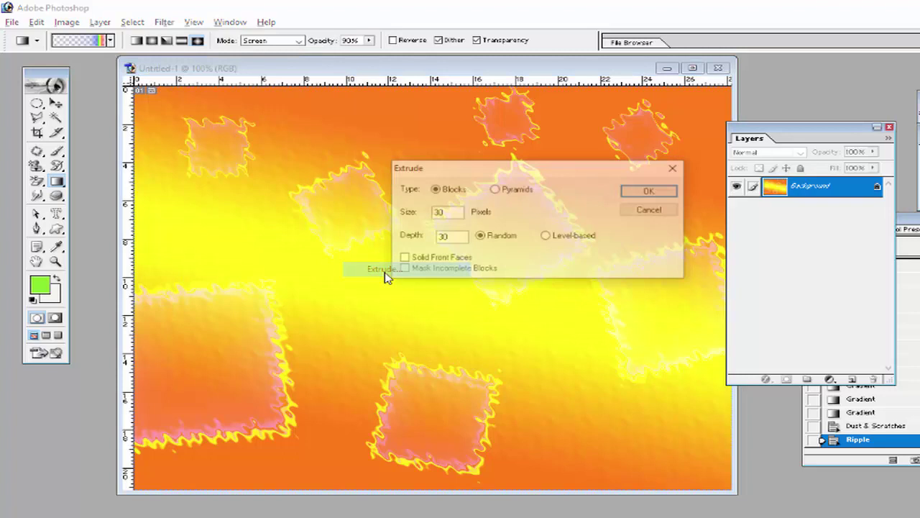
pyautogui.doubleClick(432, 212)
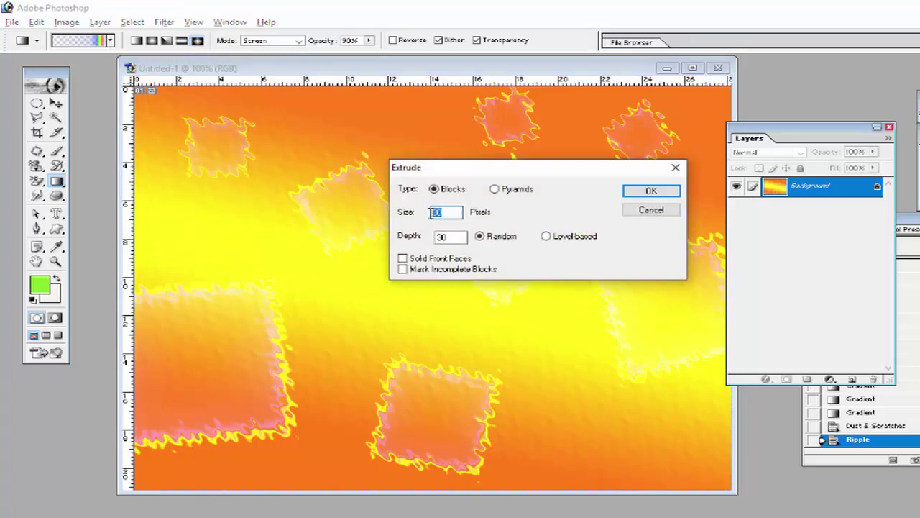
pyautogui.doubleClick(440, 236)
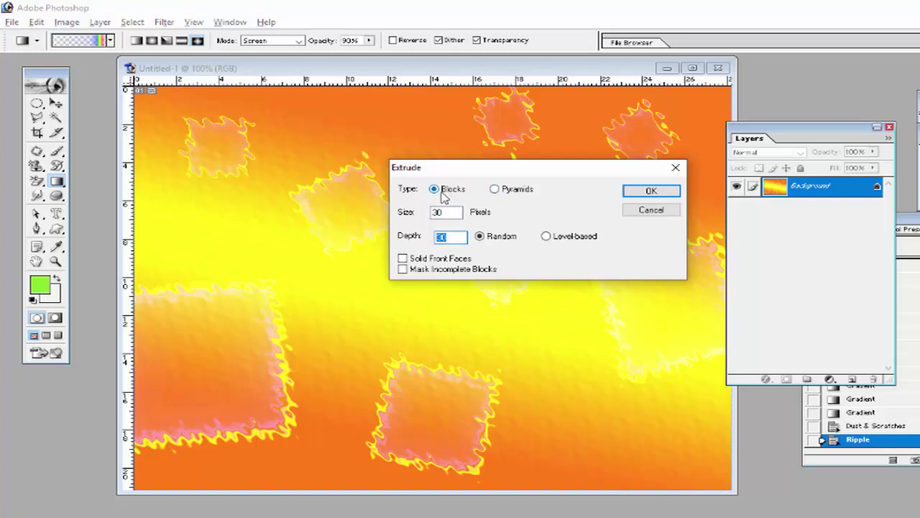
pyautogui.click(494, 190)
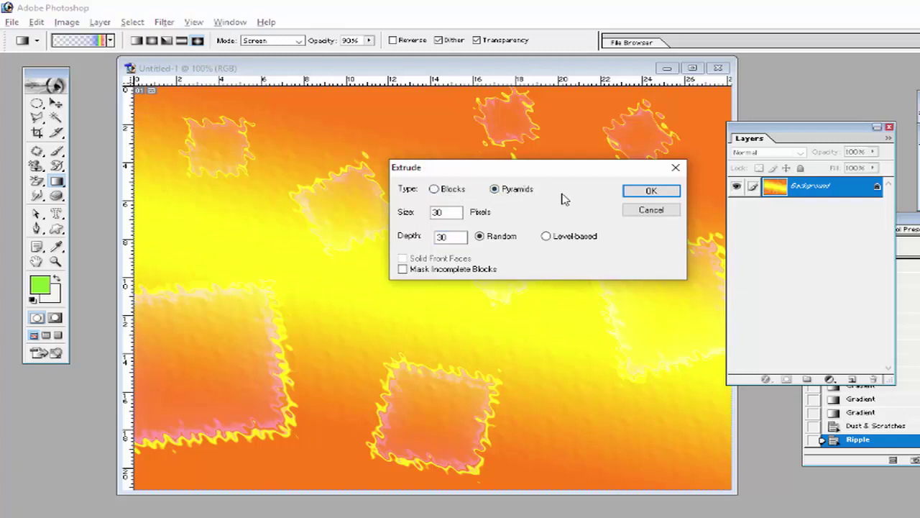
pyautogui.click(647, 191)
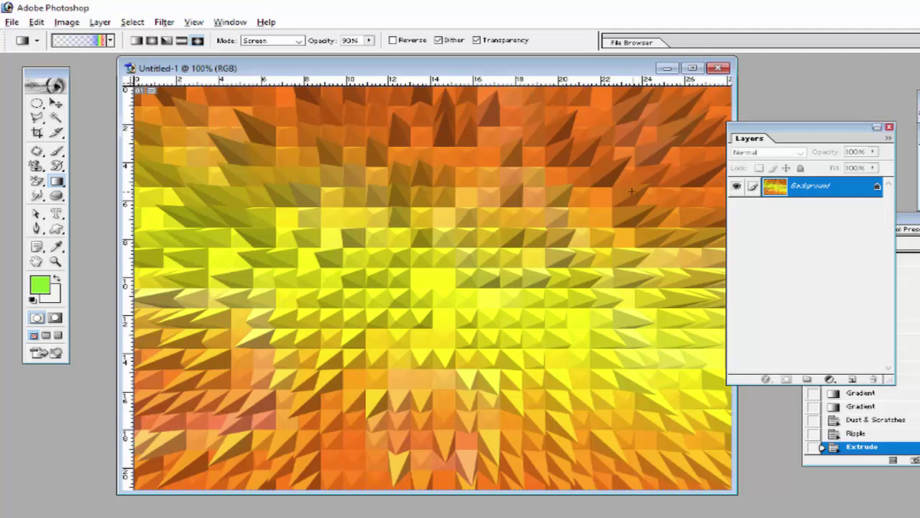
pyautogui.hotkey('ctrl', 'z')
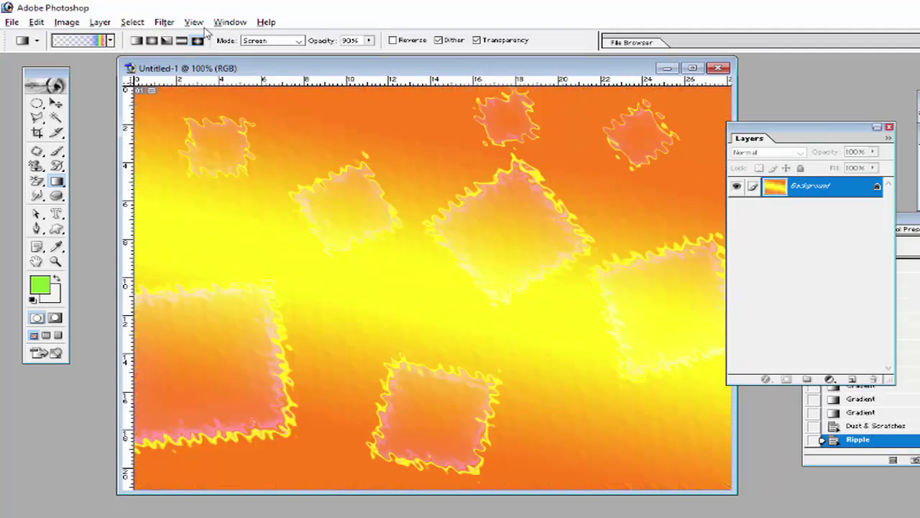
pyautogui.click(164, 22)
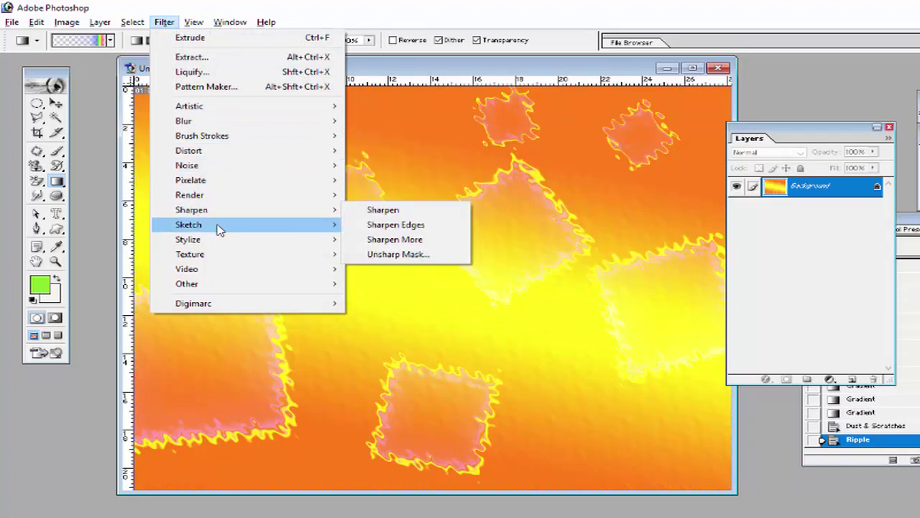
pyautogui.moveTo(220, 238)
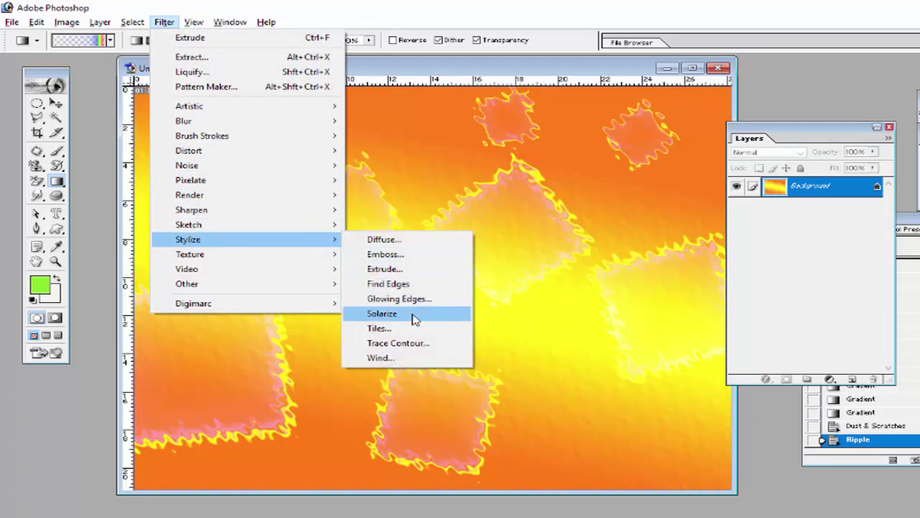
pyautogui.click(415, 318)
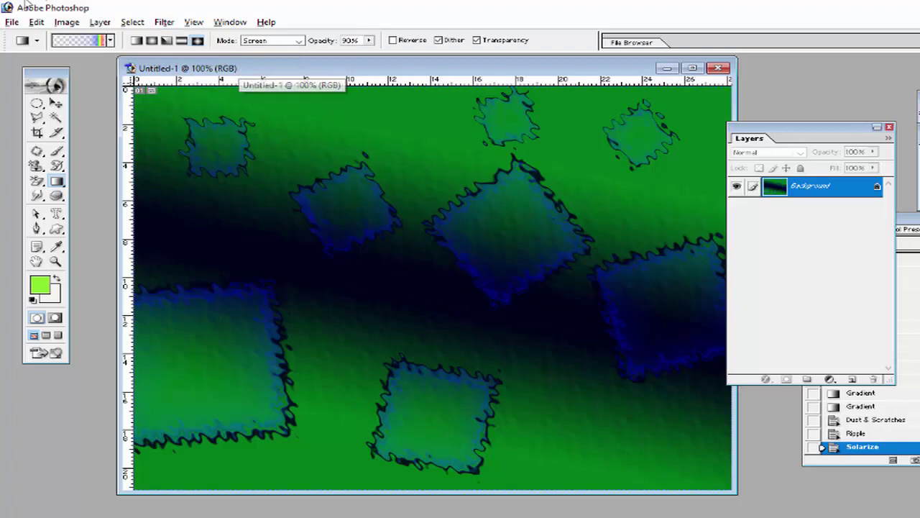
pyautogui.click(36, 21)
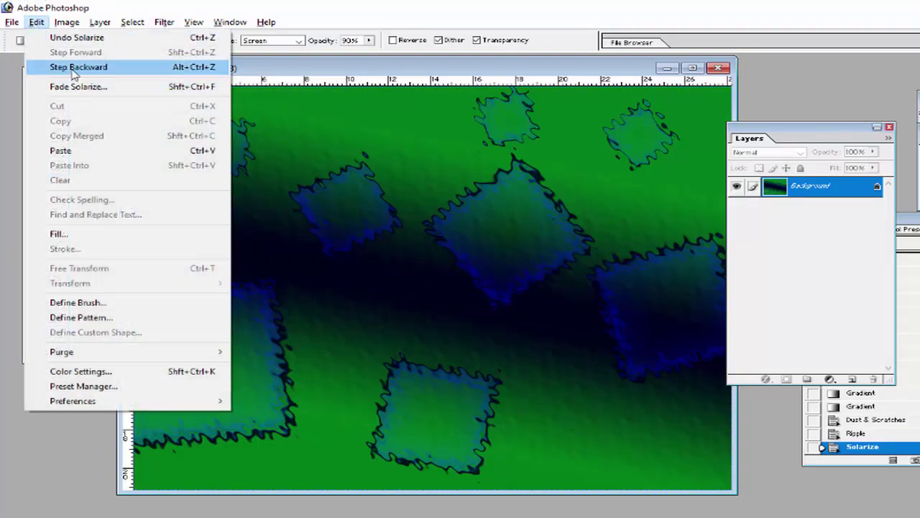
pyautogui.click(79, 66)
pyautogui.click(164, 21)
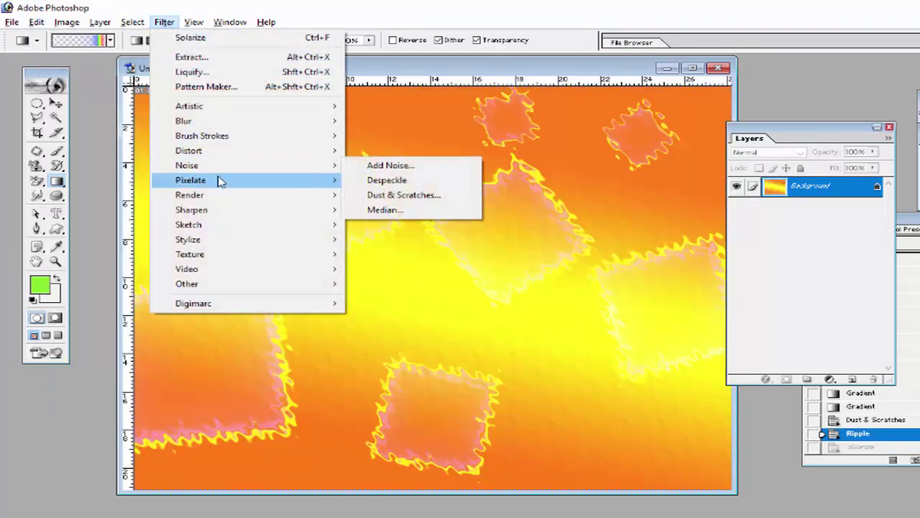
# Step: Apply an Extrude filter of Blocks type with size and depth 30
pyautogui.moveTo(222, 181)
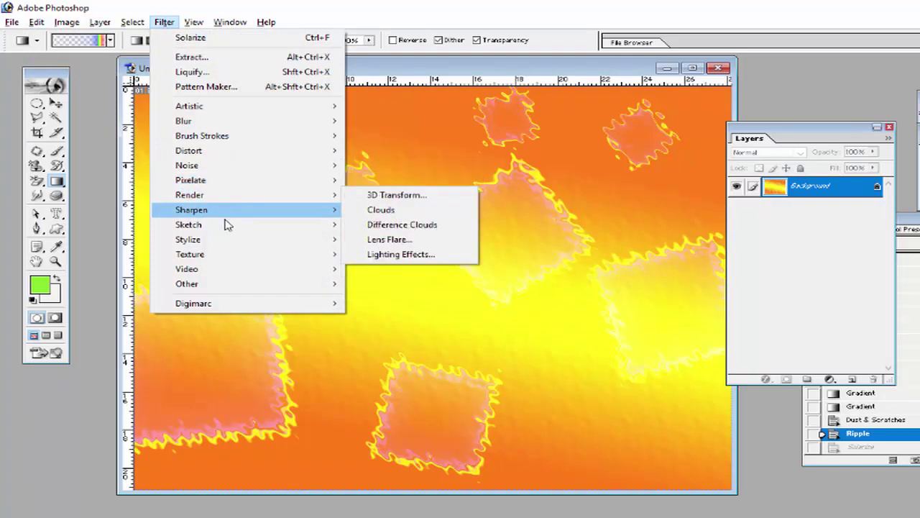
pyautogui.moveTo(240, 246)
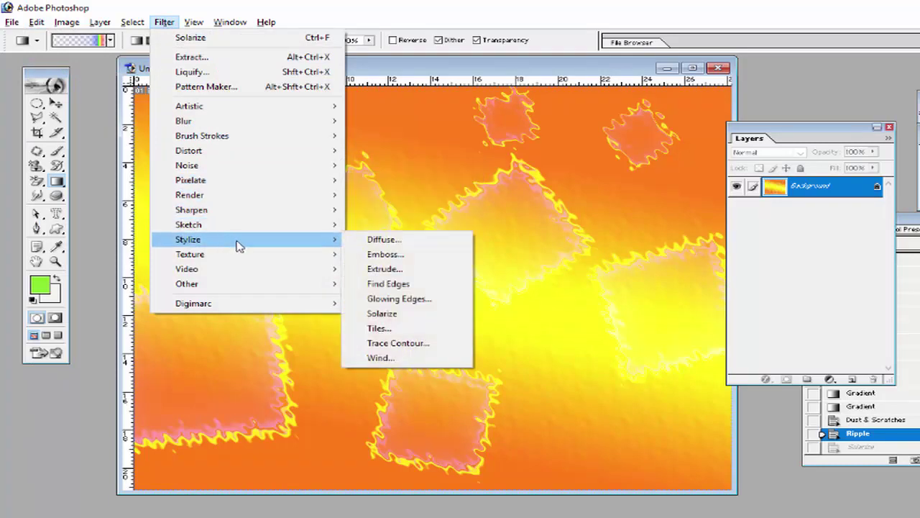
pyautogui.click(401, 271)
pyautogui.click(443, 192)
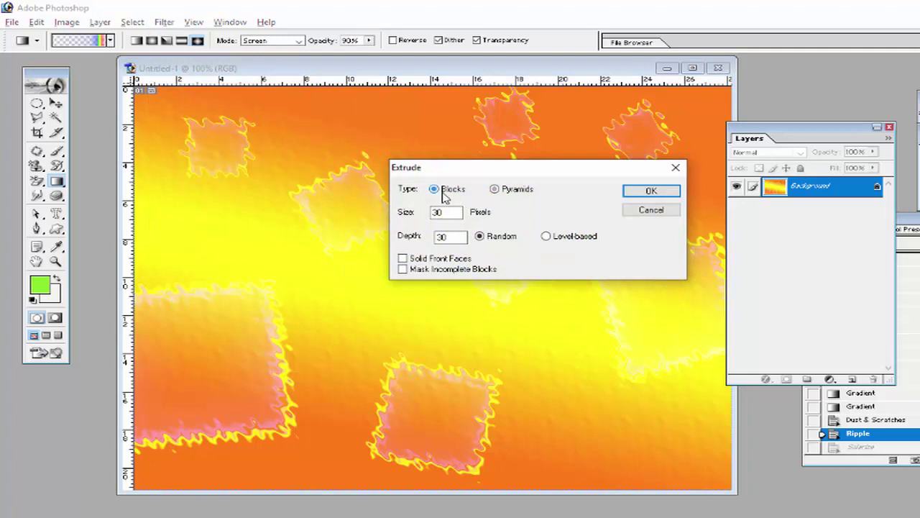
pyautogui.click(655, 190)
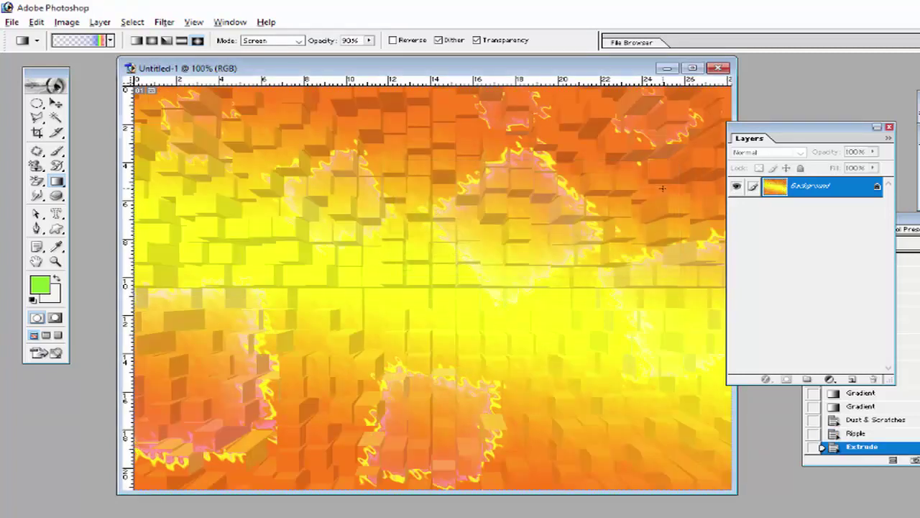